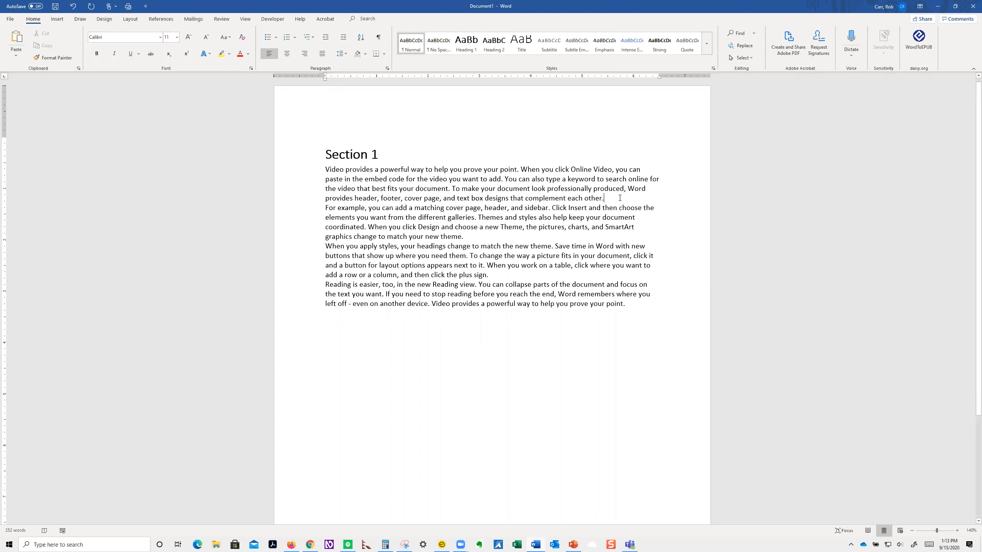
# Step: Insert the subheading "Section 1A" in Heading 2 style after the first body paragraph
pyautogui.press('Return')
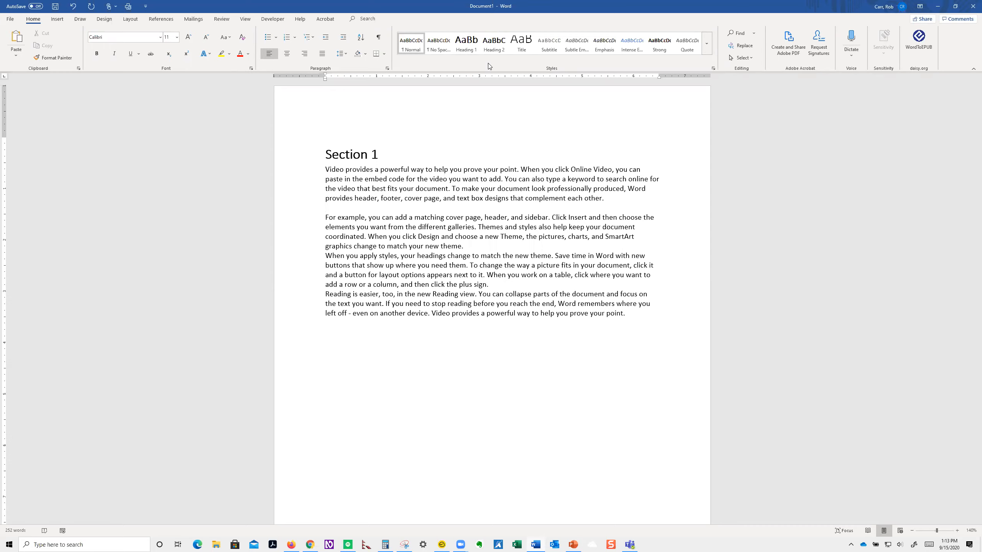
pyautogui.write('Section 1A')
pyautogui.click(497, 47)
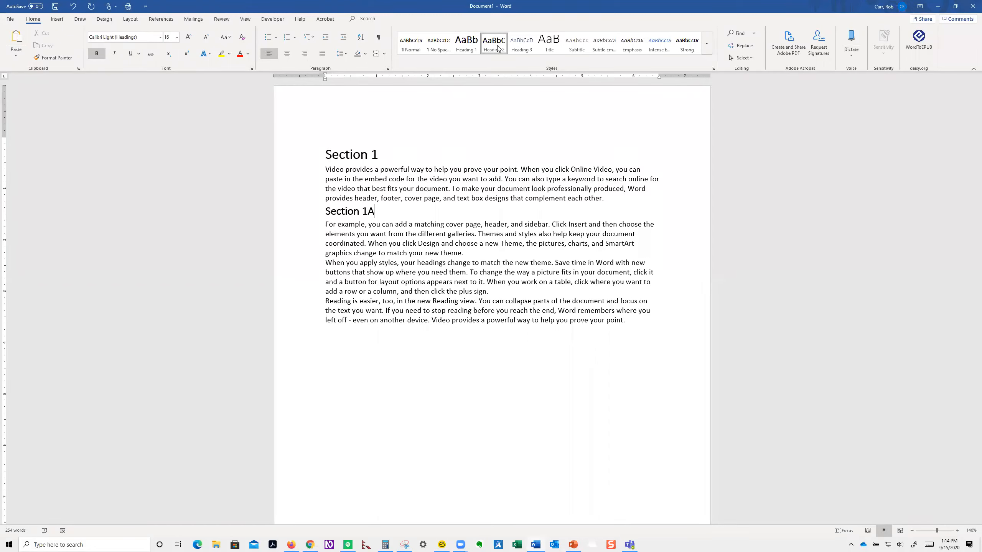
# Step: Insert the subheading "Section 1B" in Heading 2 style after the paragraph under Section 1A
pyautogui.click(476, 257)
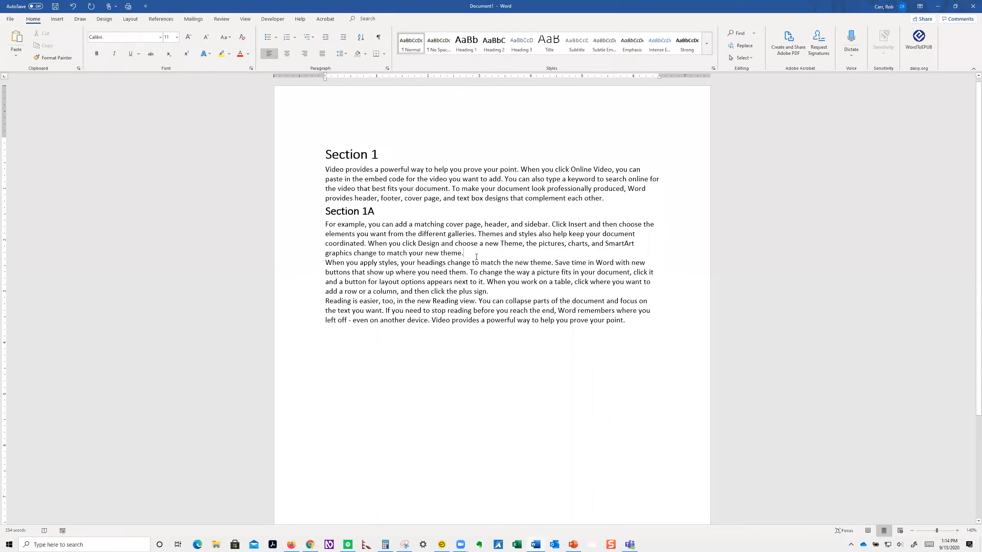
pyautogui.press('Return')
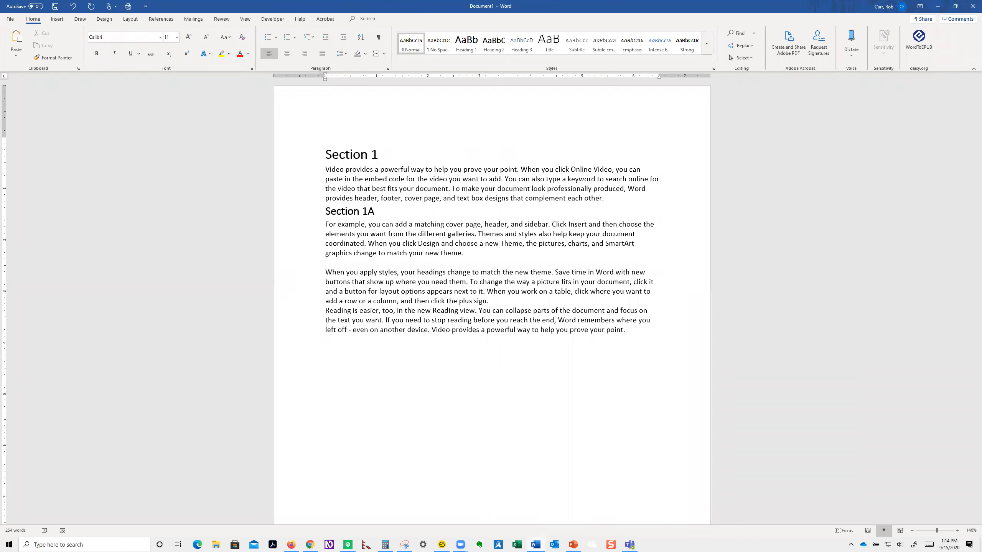
pyautogui.write('Section 1B')
pyautogui.click(492, 51)
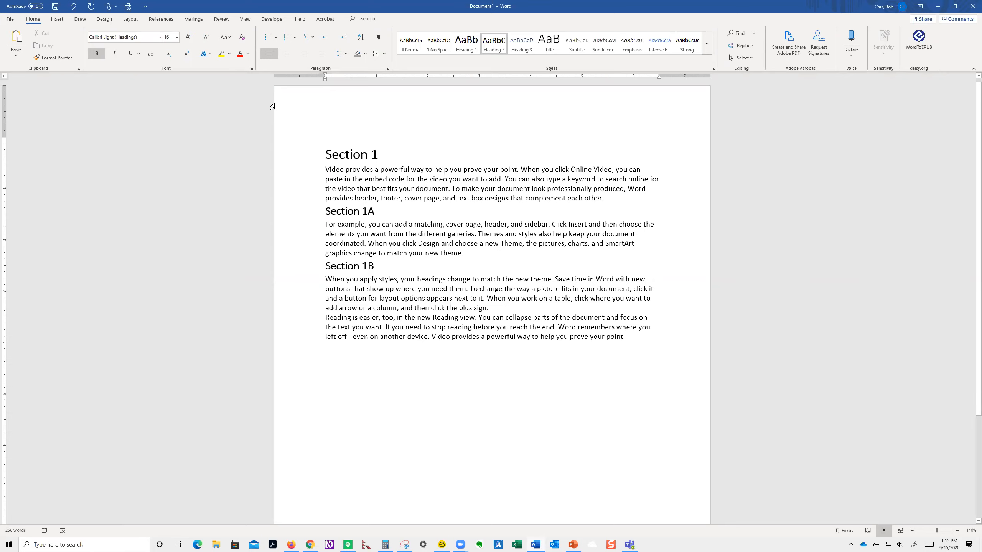
# Step: Show the Navigation Pane to display the document's heading structure
pyautogui.click(244, 20)
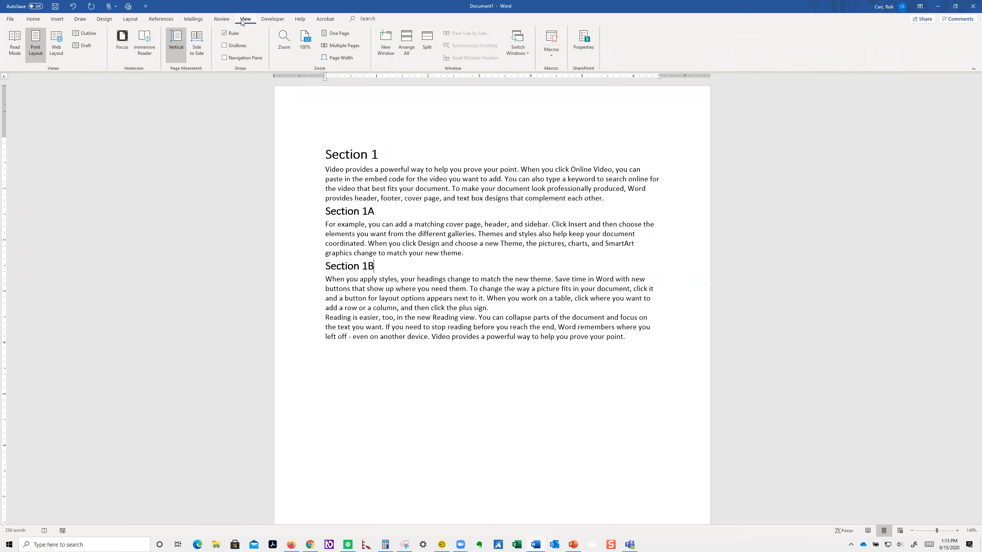
pyautogui.click(232, 59)
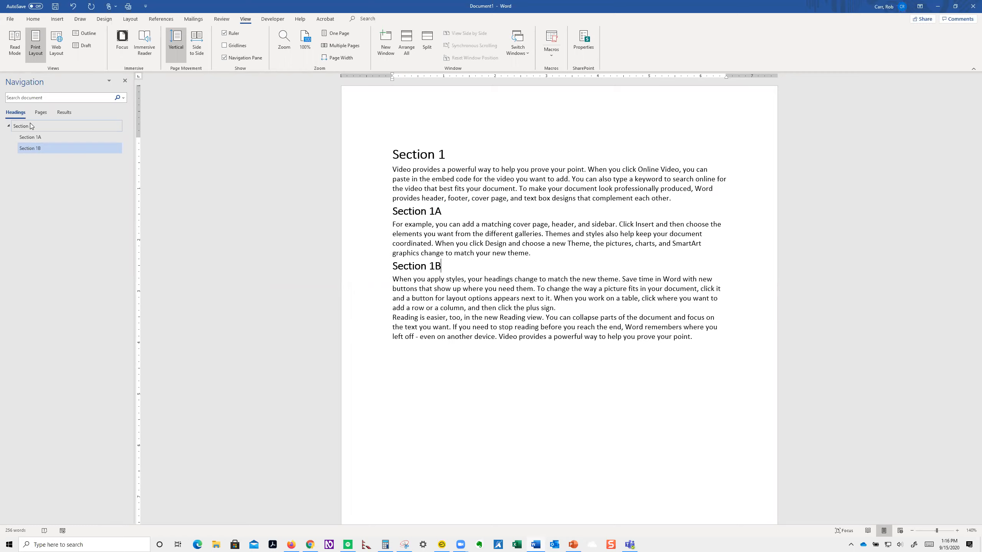
pyautogui.click(33, 19)
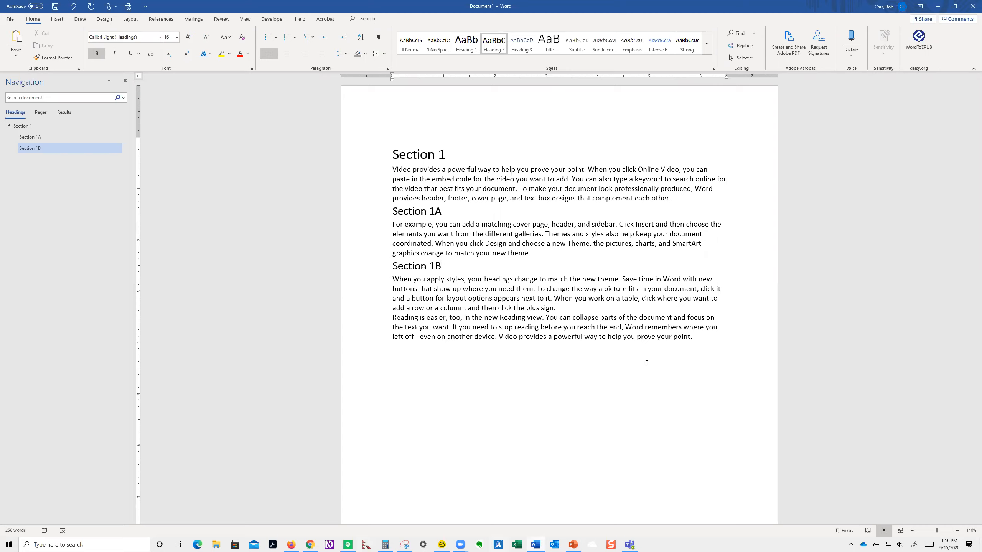
# Step: Insert the baby_elephant_head_sand picture from the images and graphics folder on a new line after the first Section 1B paragraph
pyautogui.click(584, 307)
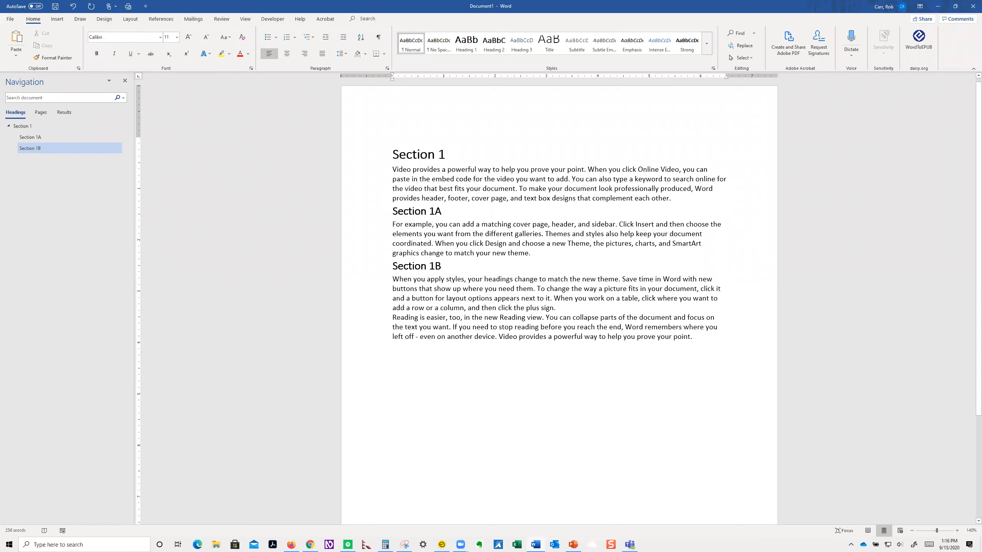
pyautogui.press('Return')
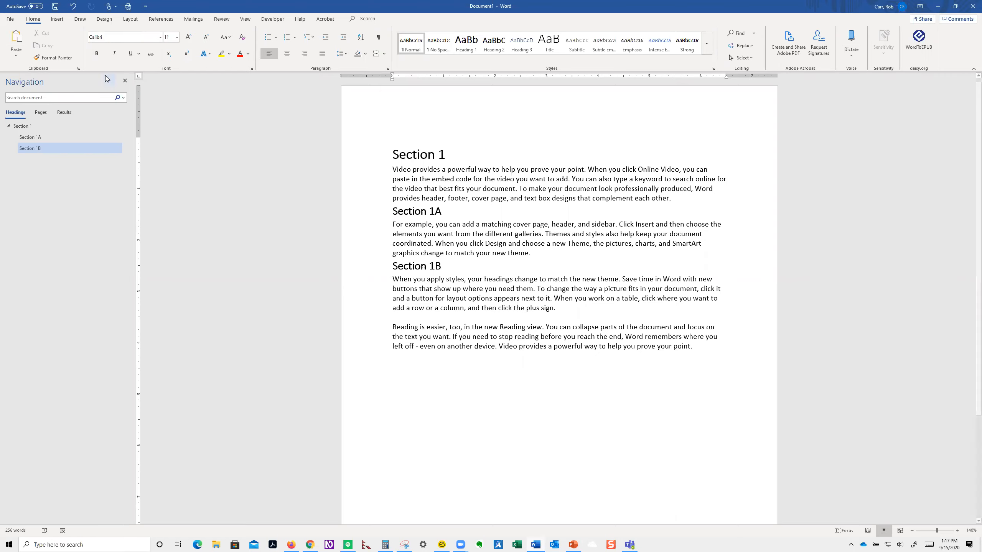
pyautogui.click(57, 19)
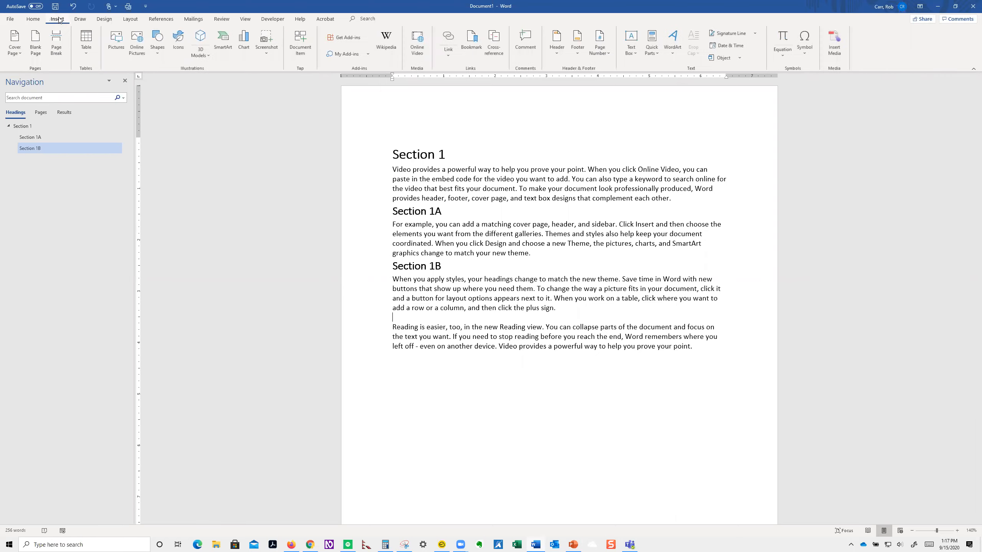
pyautogui.click(113, 45)
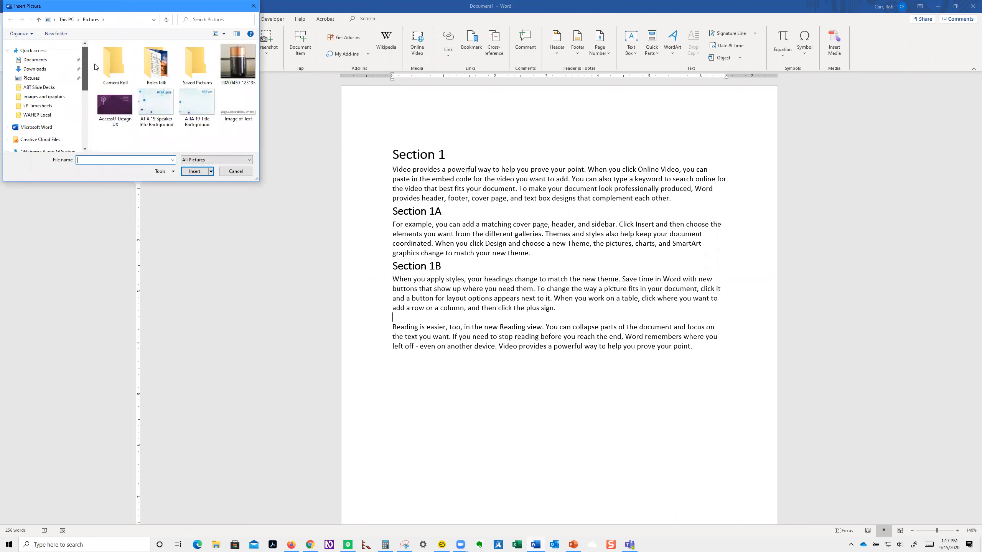
pyautogui.click(65, 97)
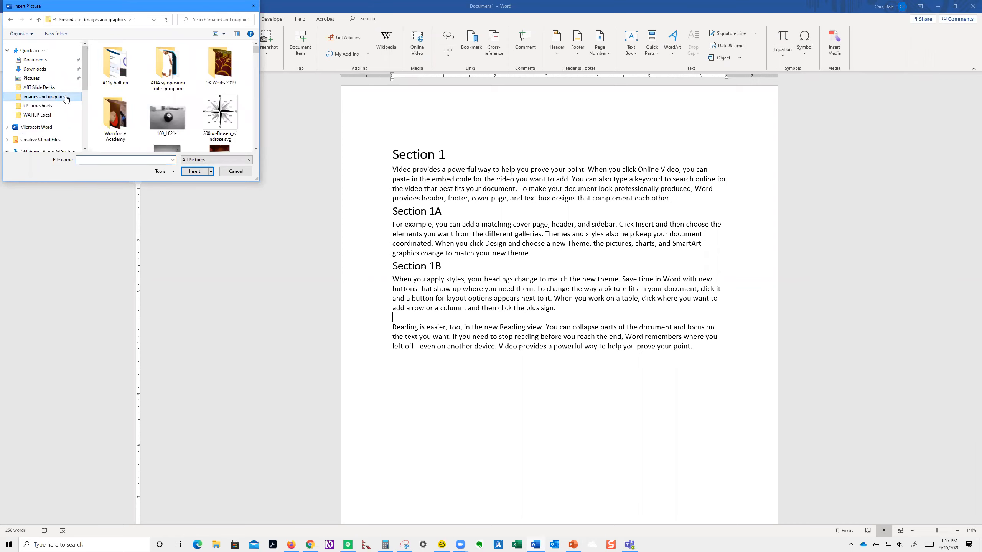
pyautogui.scroll(-8, 165, 116)
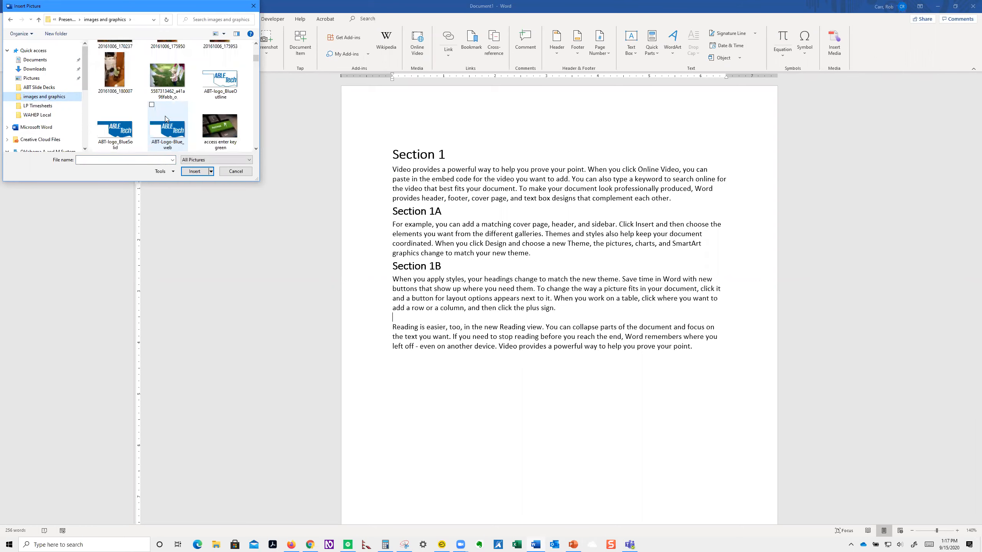
pyautogui.scroll(-2, 165, 119)
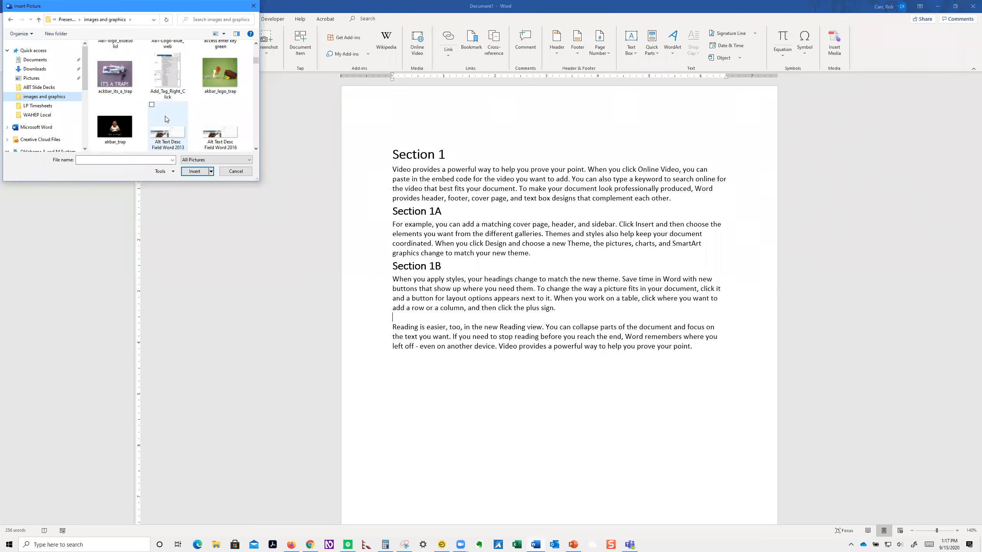
pyautogui.scroll(-4, 165, 117)
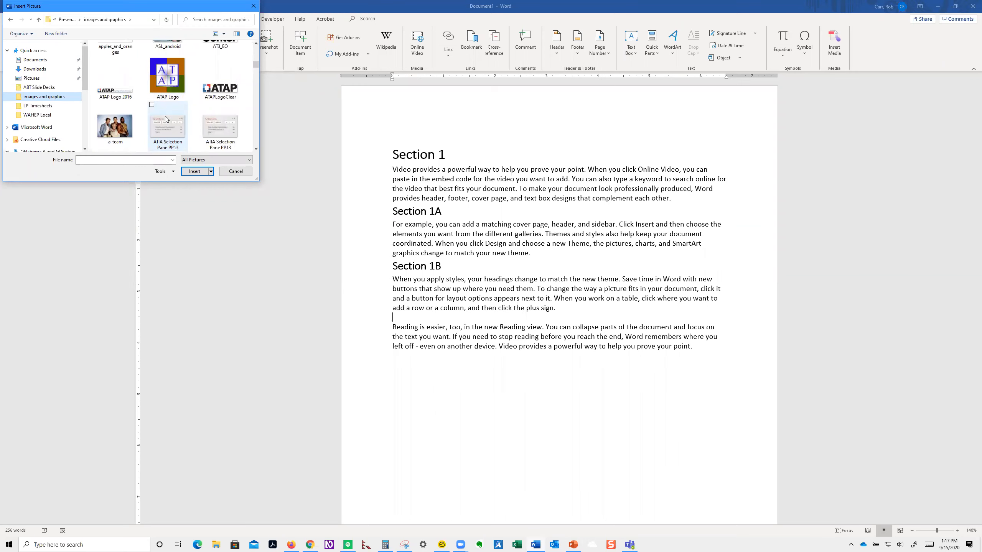
pyautogui.scroll(-1, 165, 119)
pyautogui.scroll(-1, 165, 119)
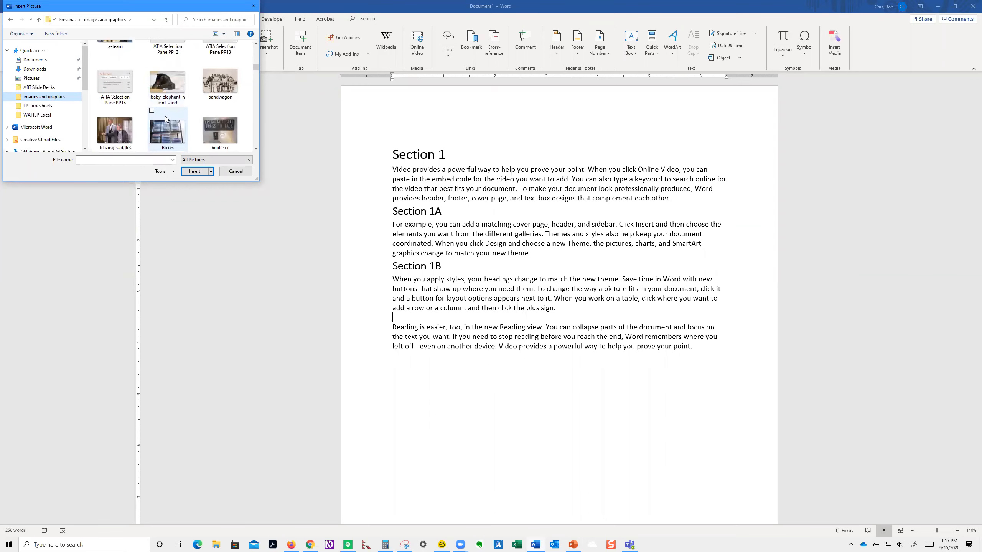
pyautogui.doubleClick(164, 92)
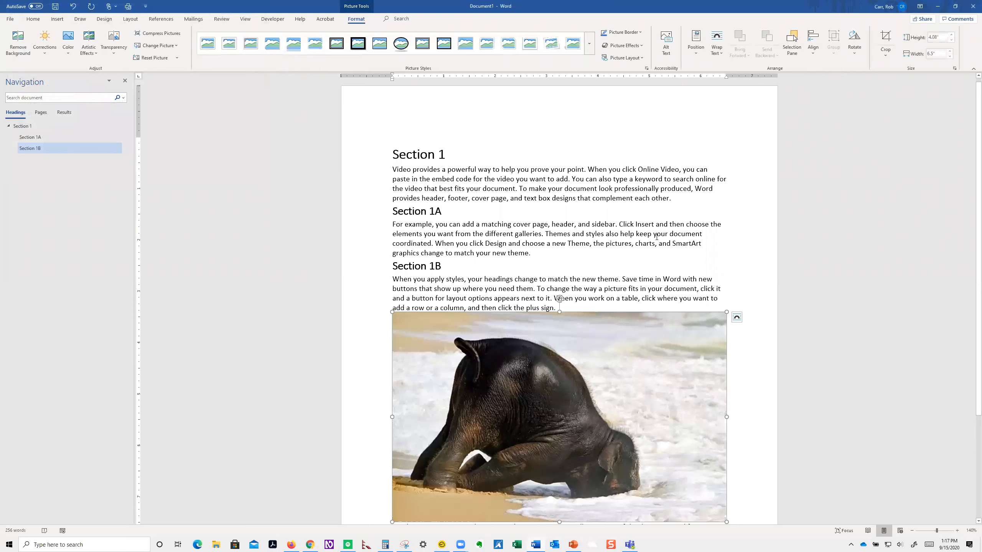
# Step: Give the elephant picture the alt text "Baby elephant with its head stuck in sand."
pyautogui.scroll(-3, 743, 232)
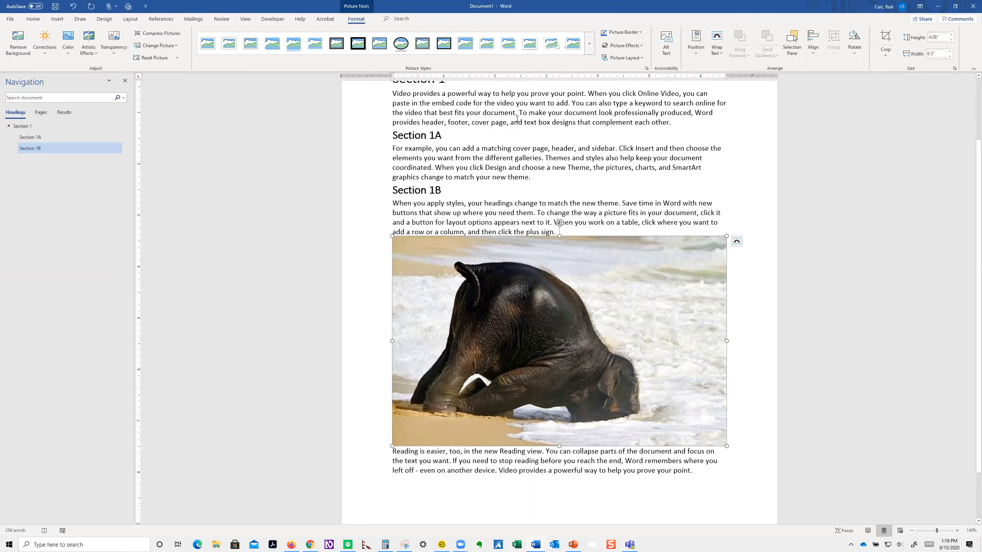
pyautogui.click(674, 57)
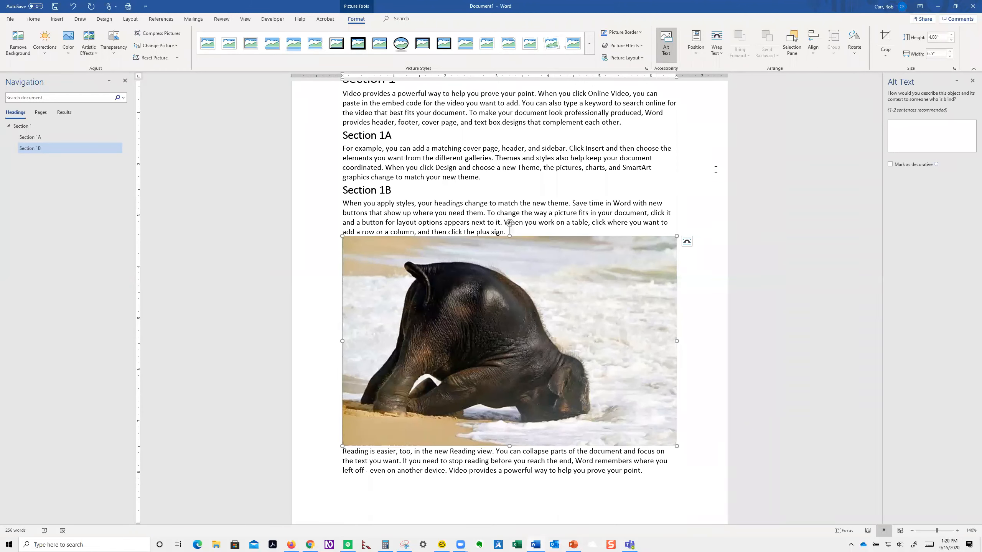
pyautogui.click(940, 135)
pyautogui.write('Baby elephant with its head stuck in sand.')
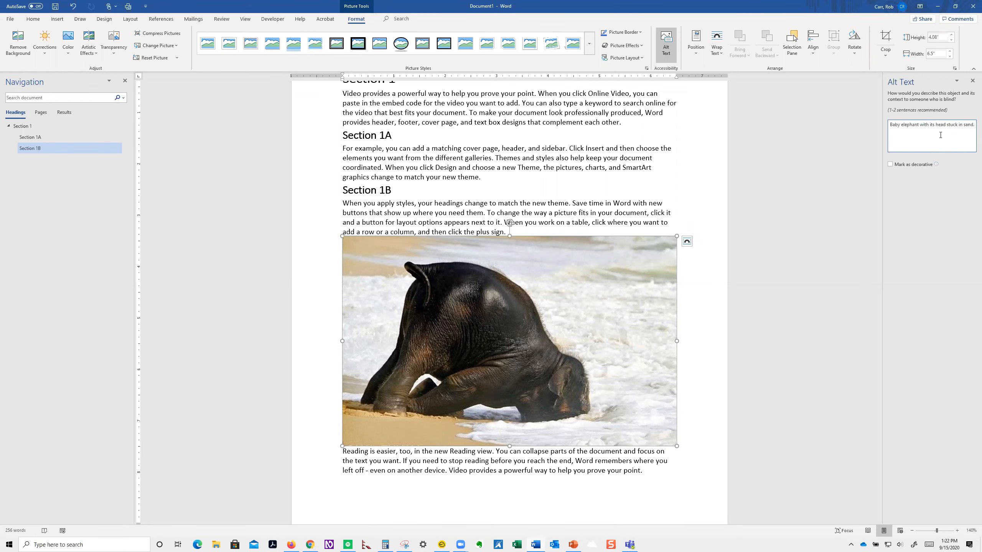
pyautogui.rightClick(485, 391)
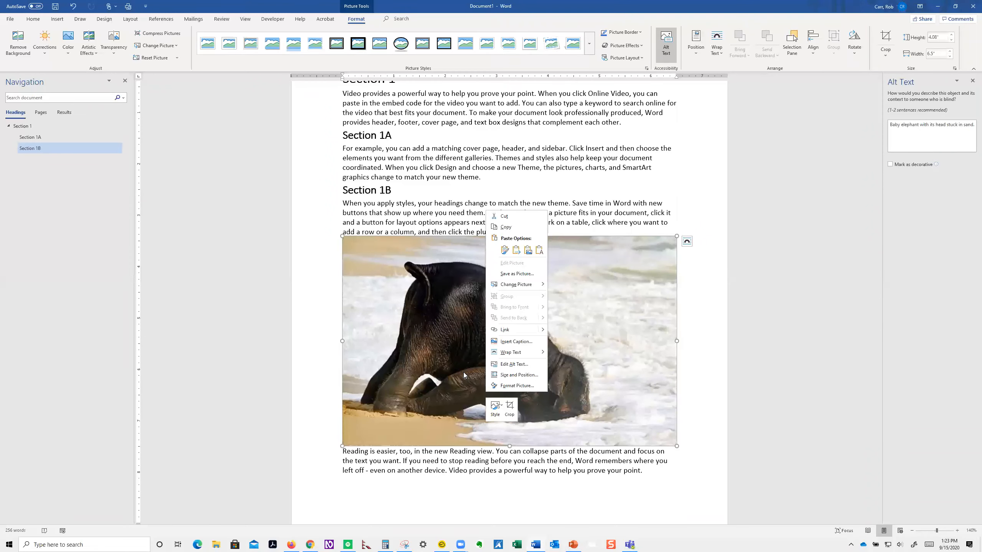
pyautogui.click(598, 352)
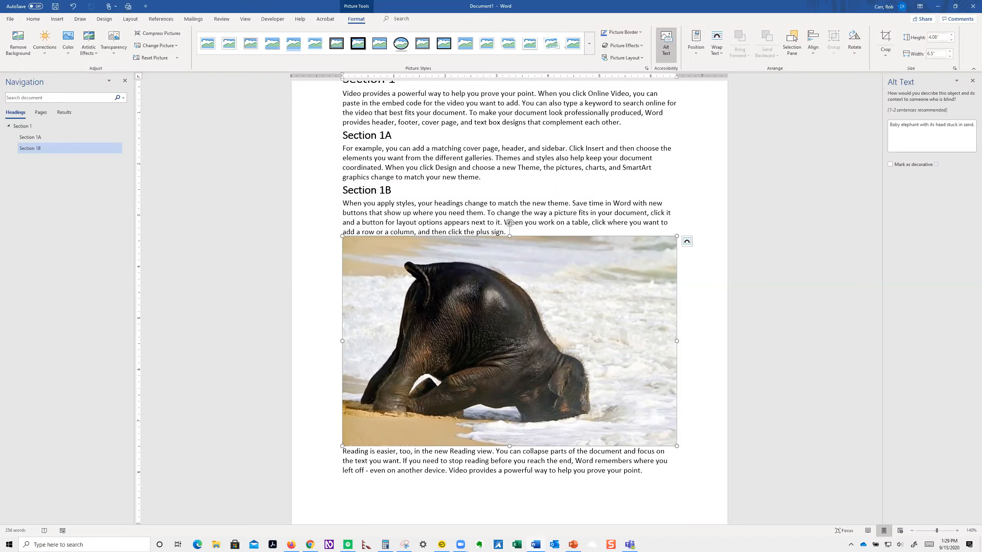
# Step: Add a bulleted list with two items of random filler text below the document's last paragraph
pyautogui.click(686, 475)
pyautogui.press('Return')
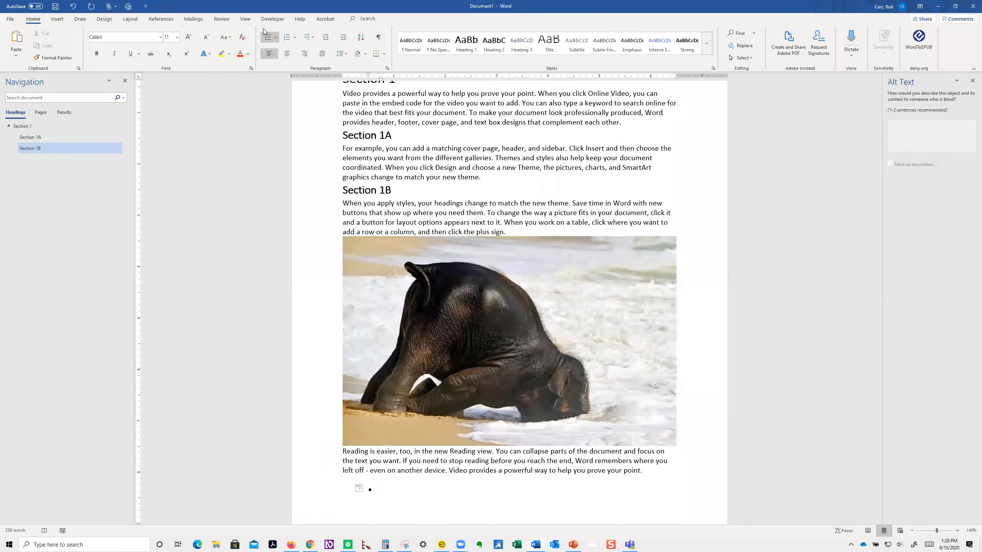
pyautogui.press('BackSpace')
pyautogui.press('BackSpace')
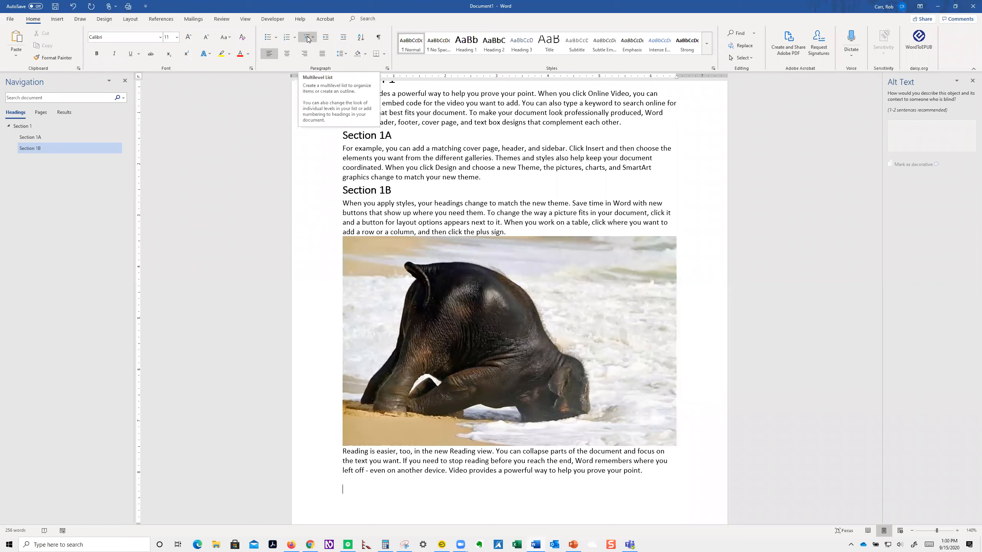
pyautogui.click(268, 38)
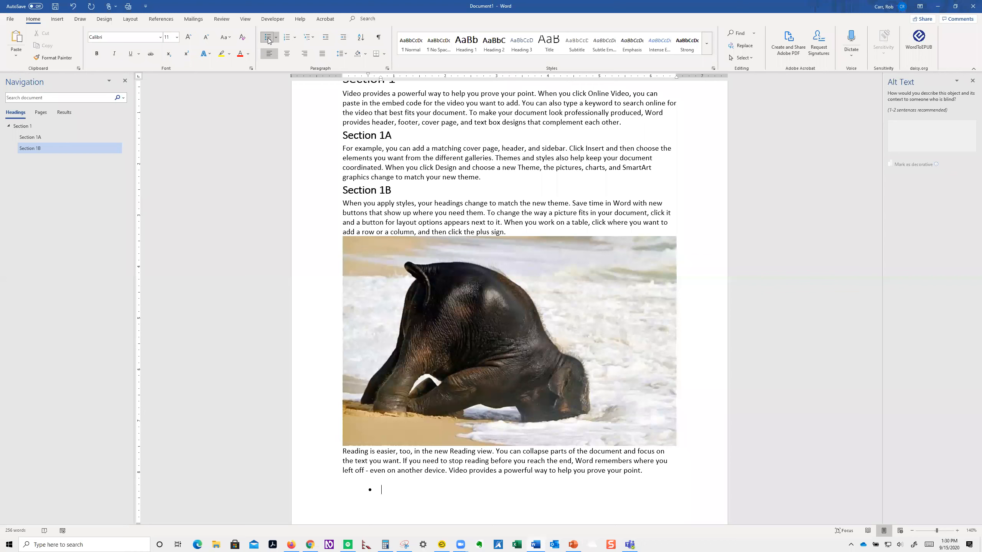
pyautogui.write('Jklaj ;lajd ka;jdsflaj fka;lkdj fakl')
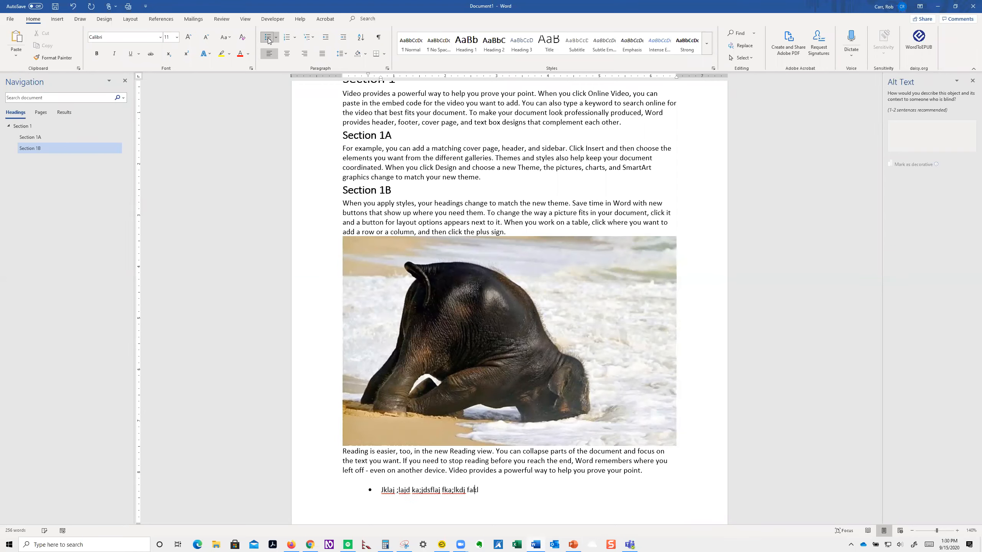
pyautogui.write(';djf akdjfakld;jfa;lkj fdalk;f jal;kjdf al;dkjf al;dkfj akldfj alk;djf al;k')
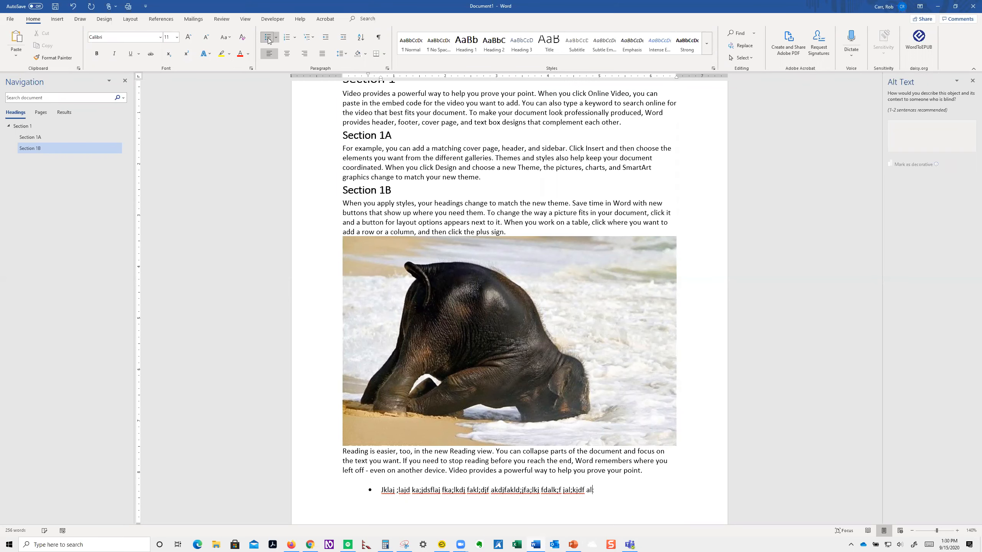
pyautogui.write('djf aldj')
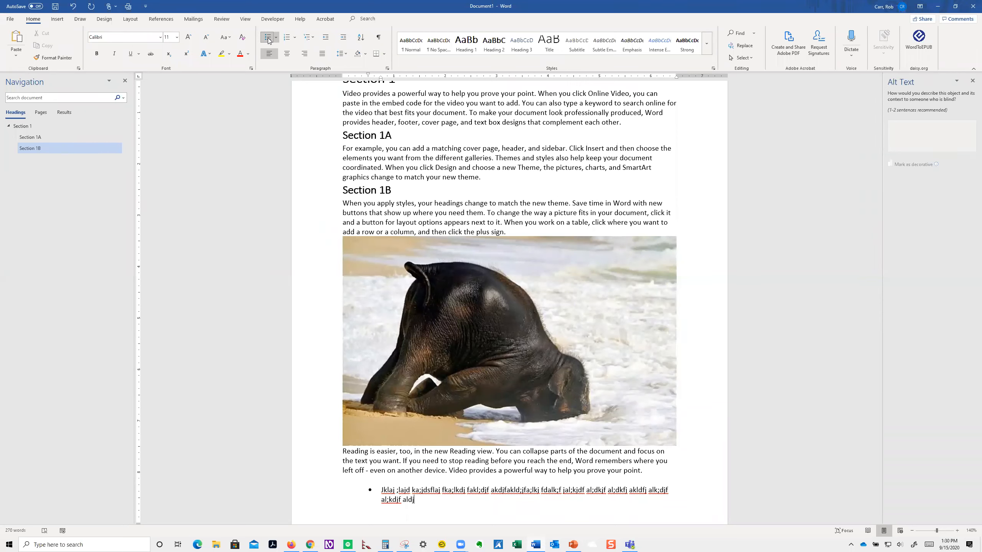
pyautogui.press('Return')
pyautogui.write('Kfljad;fjkadfk; ;lkajsd fa;')
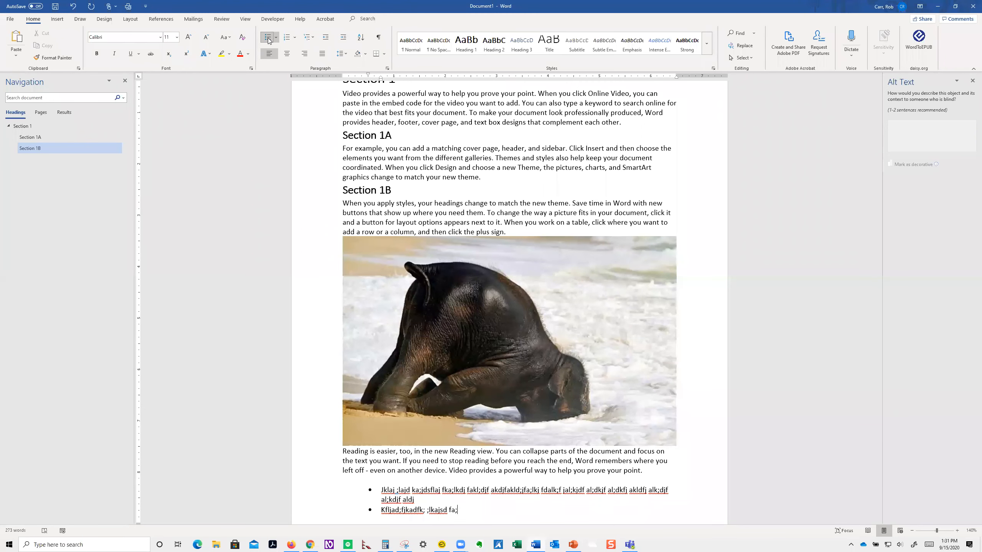
pyautogui.scroll(-2, 248, 47)
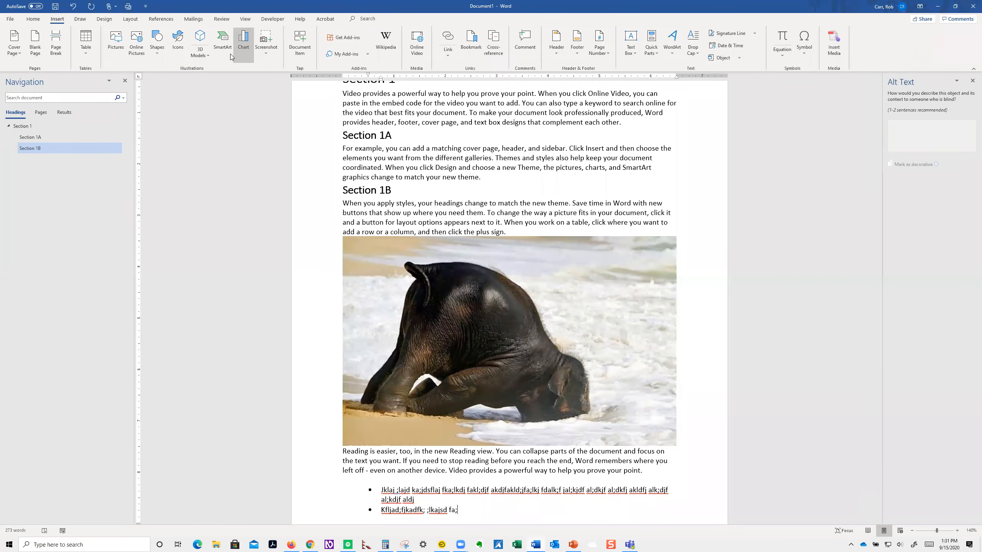
pyautogui.scroll(-1, 359, 247)
pyautogui.scroll(-1, 358, 246)
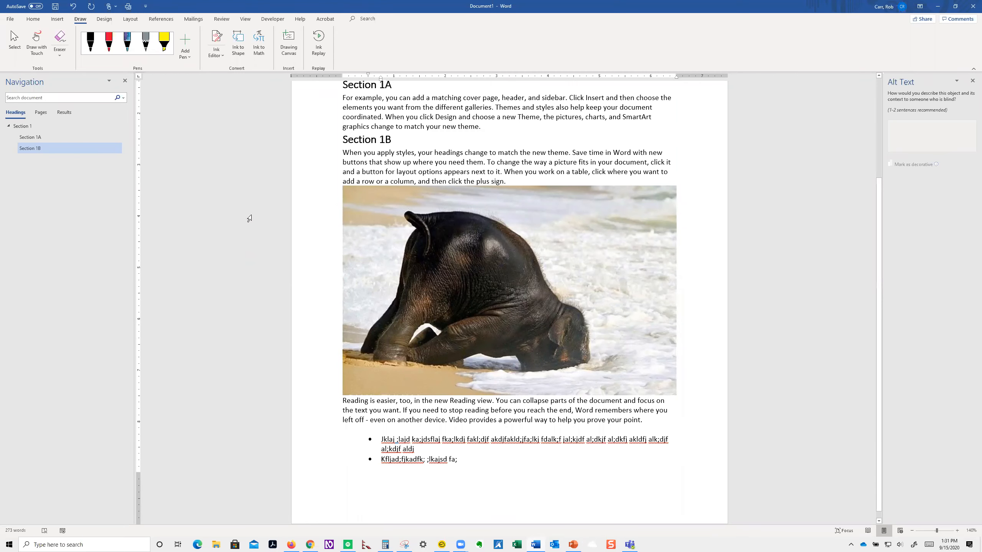
pyautogui.click(35, 19)
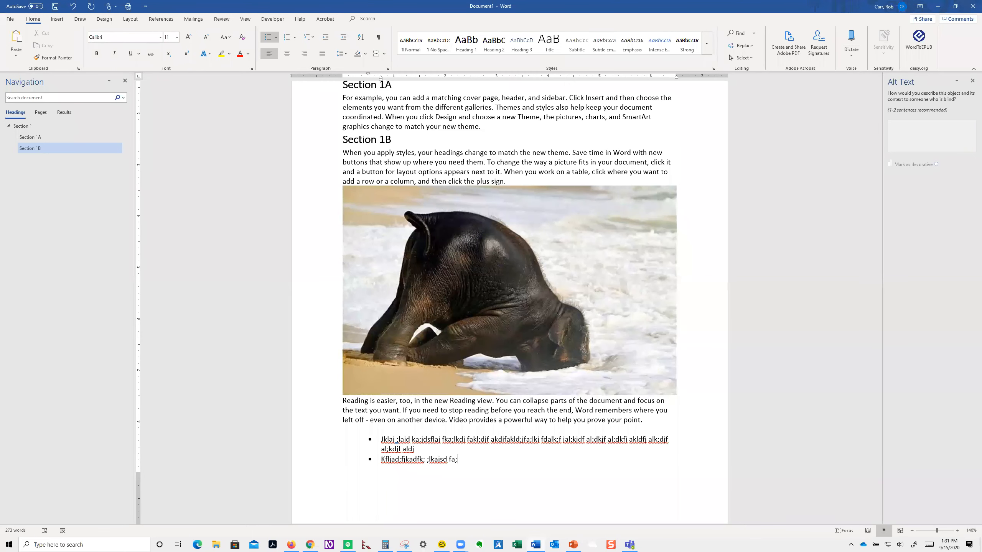
# Step: Switch to the Word accessibility article in Chrome and enlarge its section on using color plus another visual cue
pyautogui.hotkey('alt', 'Tab')
pyautogui.hotkey('ctrl', '+')
pyautogui.hotkey('ctrl', '+')
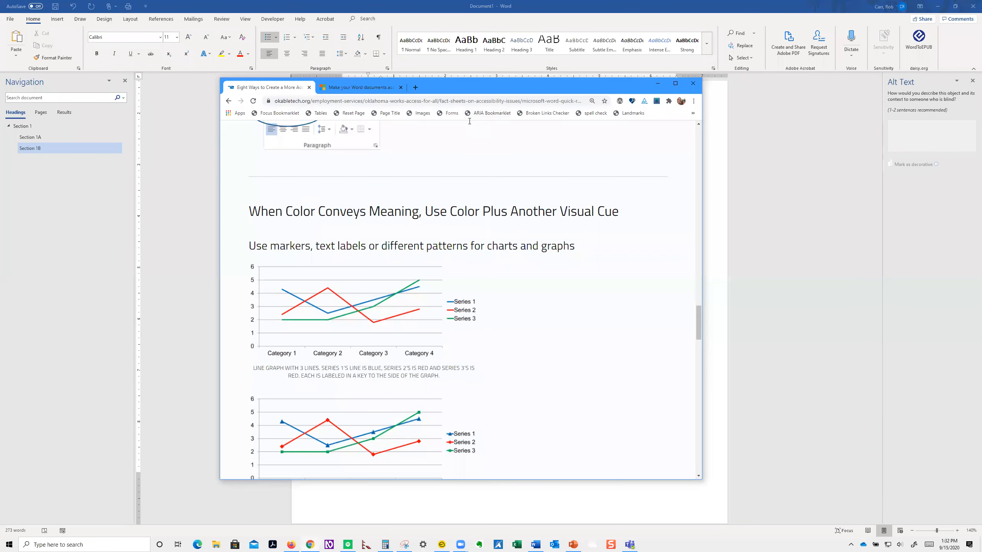
pyautogui.click(466, 102)
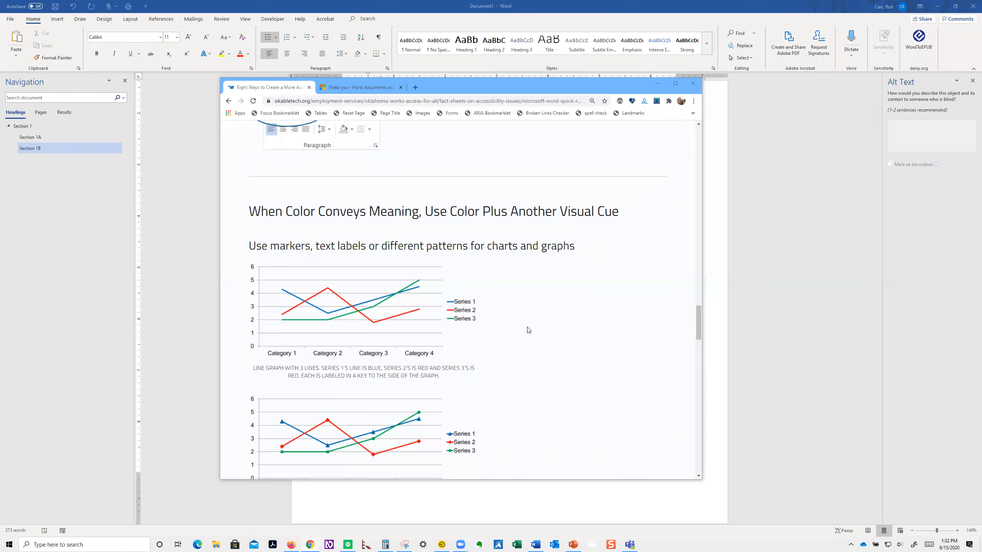
# Step: Enlarge the article's color section and examine its line graph examples with color alone and with color plus markers
pyautogui.scroll(-1, 528, 330)
pyautogui.scroll(-1, 529, 330)
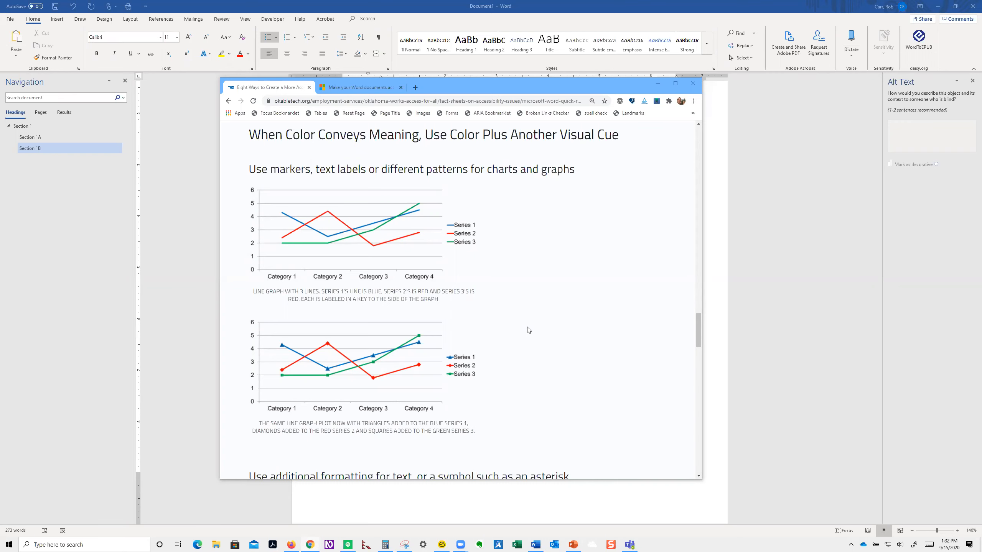
pyautogui.hotkey('ctrl', '+')
pyautogui.hotkey('ctrl', '+')
pyautogui.hotkey('ctrl', '+')
pyautogui.hotkey('ctrl', '+')
pyautogui.hotkey('ctrl', '+')
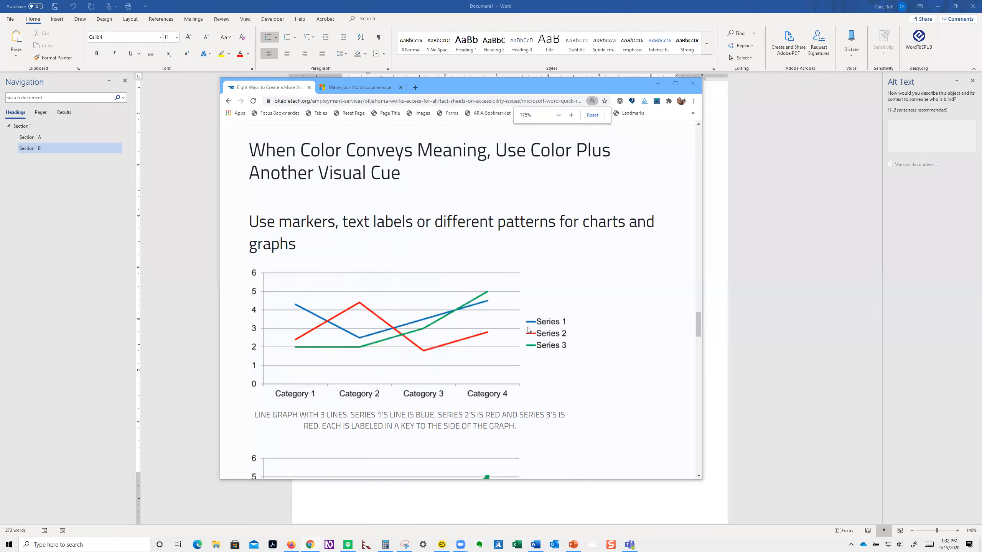
pyautogui.scroll(2, 529, 330)
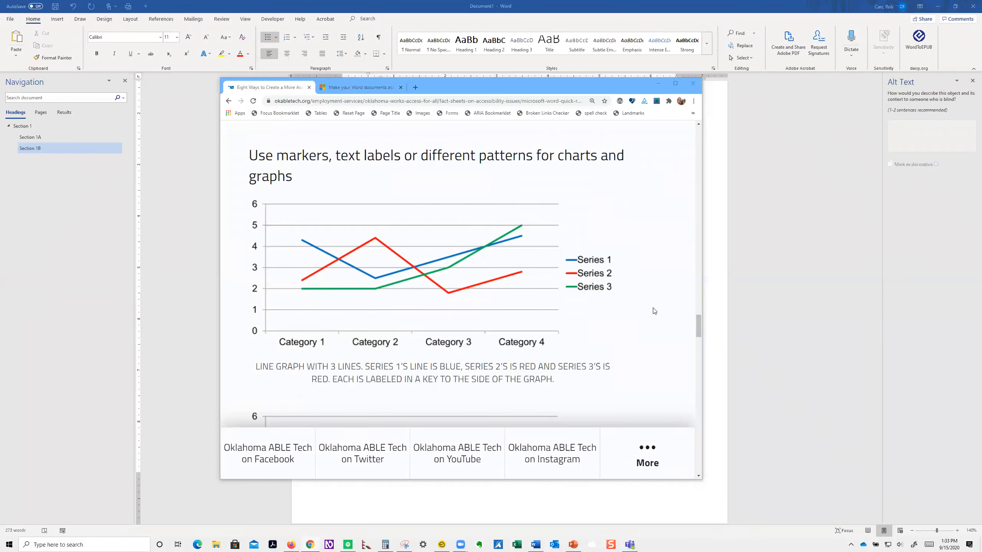
pyautogui.scroll(-6, 654, 311)
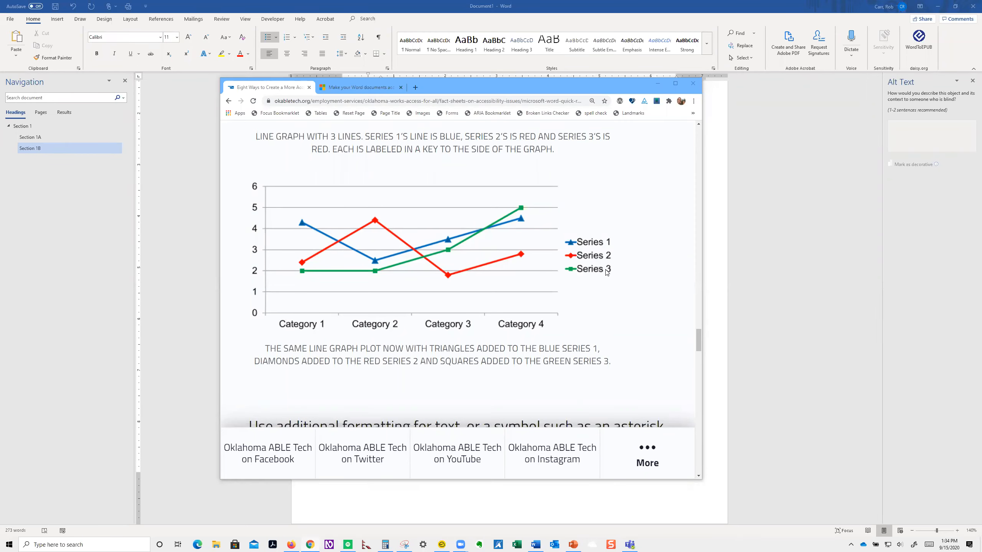
# Step: Copy the address of The Paciello Group Colour Contrast Analyser link from the article's Use Good Color Contrast section
pyautogui.scroll(-10, 606, 272)
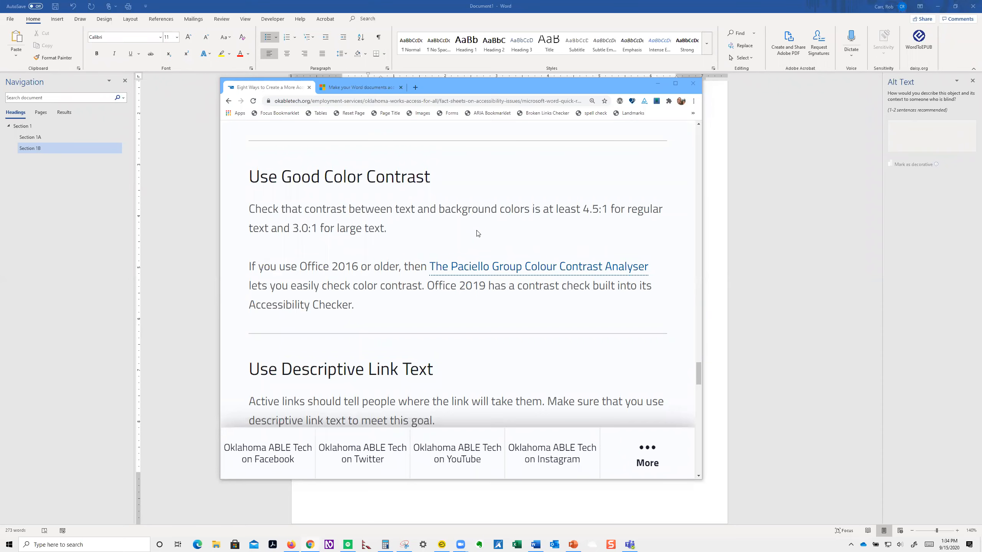
pyautogui.rightClick(524, 276)
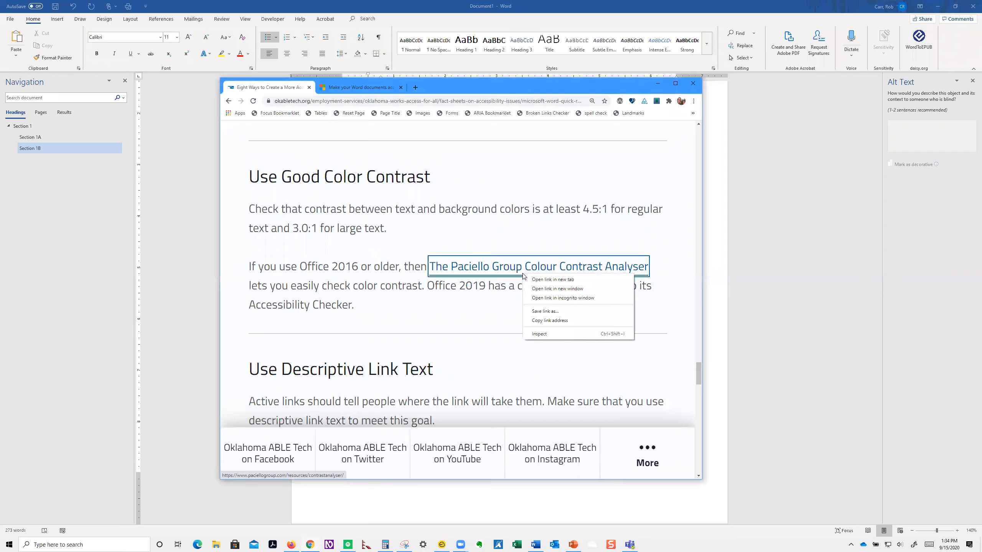
pyautogui.click(545, 321)
pyautogui.hotkey('alt', 'Tab')
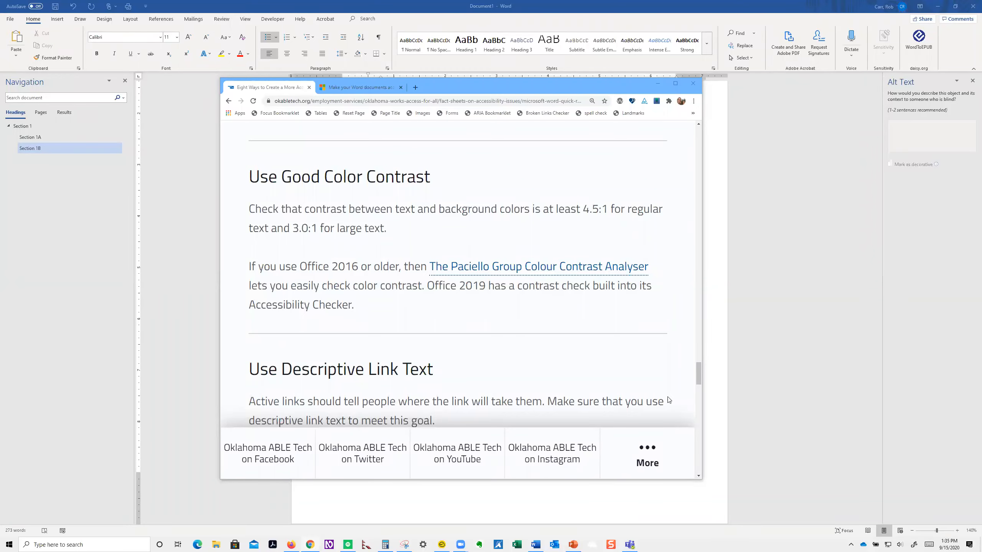
# Step: Return to the Word document and bring up the Colour Contrast Analyser over it
pyautogui.click(585, 495)
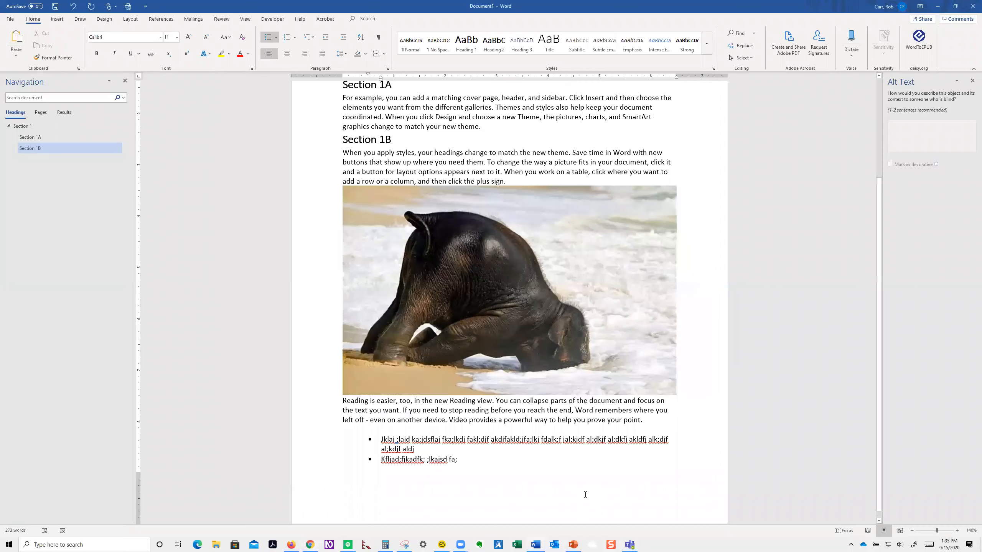
pyautogui.scroll(-1, 557, 477)
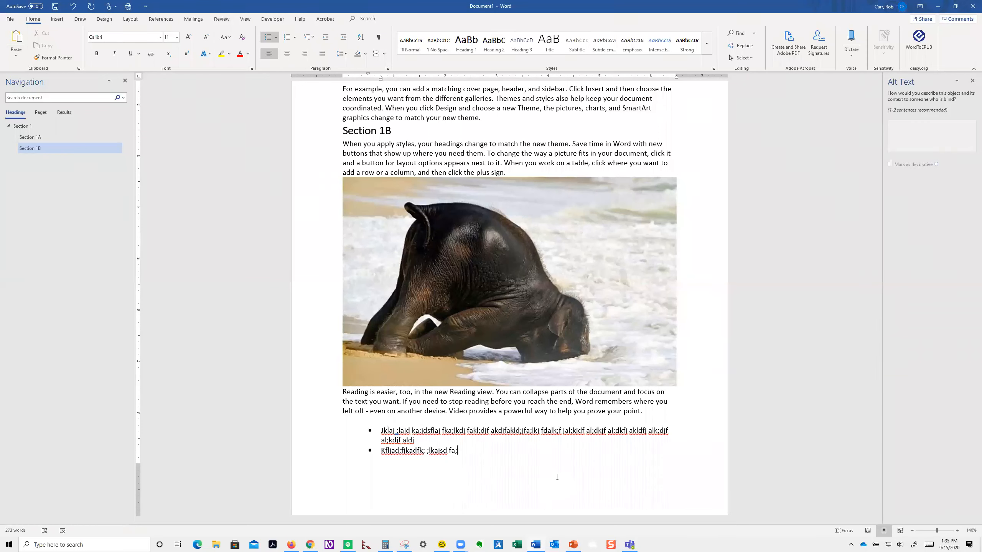
pyautogui.click(497, 544)
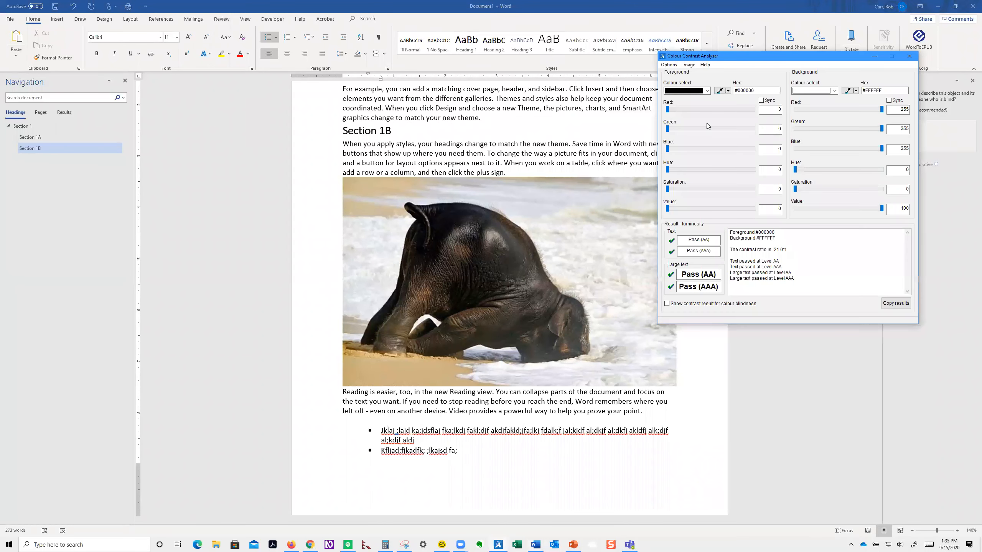
pyautogui.click(719, 93)
pyautogui.click(609, 162)
# Step: Color the words "When you apply styles," at the start of the Section 1B paragraph light gray
pyautogui.moveTo(511, 173); pyautogui.dragTo(506, 173)
pyautogui.moveTo(418, 144); pyautogui.dragTo(343, 144)
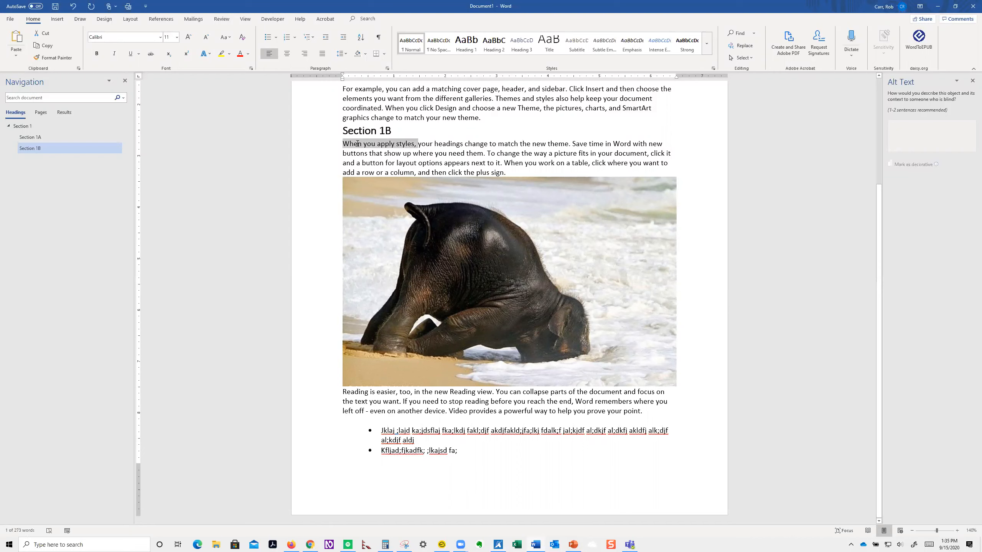
pyautogui.click(248, 54)
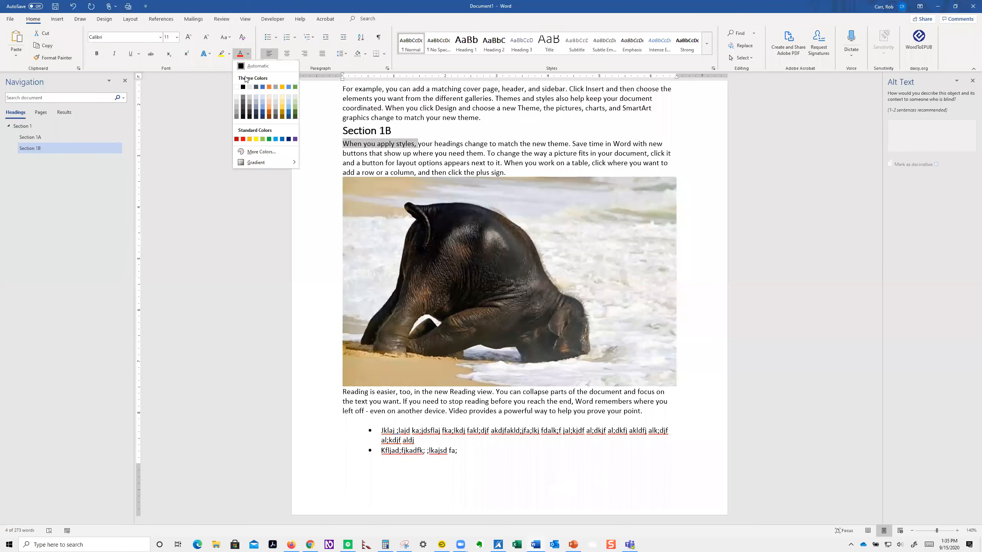
pyautogui.click(236, 113)
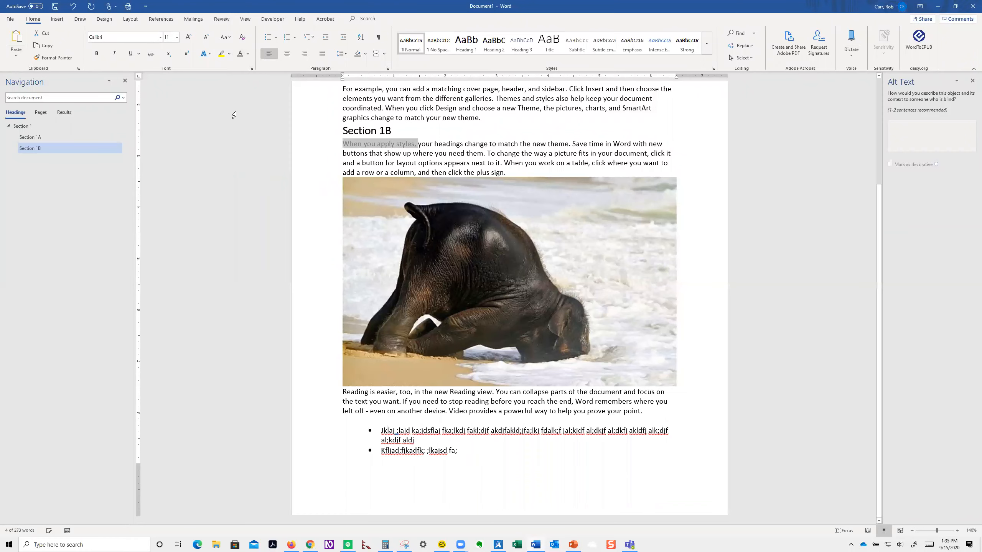
pyautogui.click(560, 153)
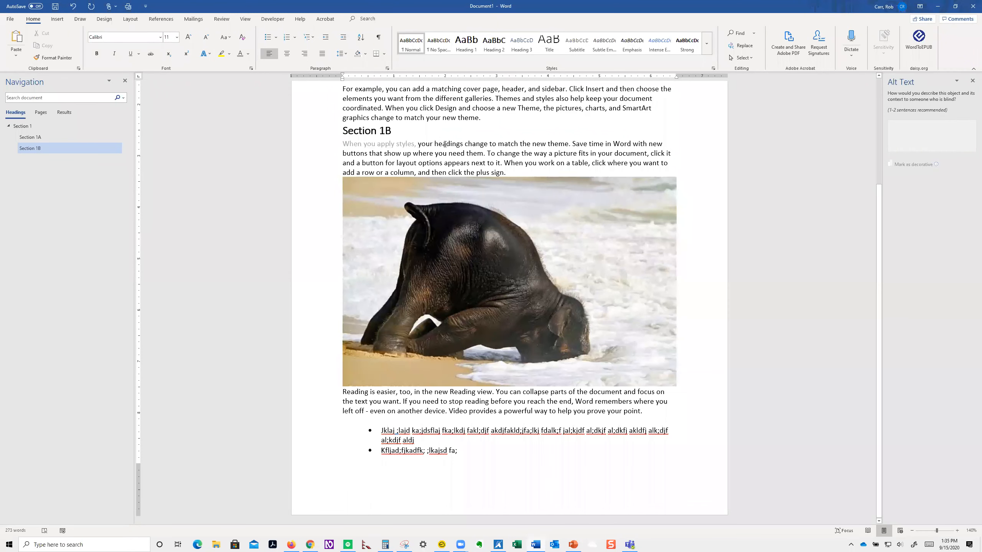
# Step: Check the gray text's contrast against white by sampling it as the foreground in the Colour Contrast Analyser, and close the tool
pyautogui.scroll(8, 445, 144)
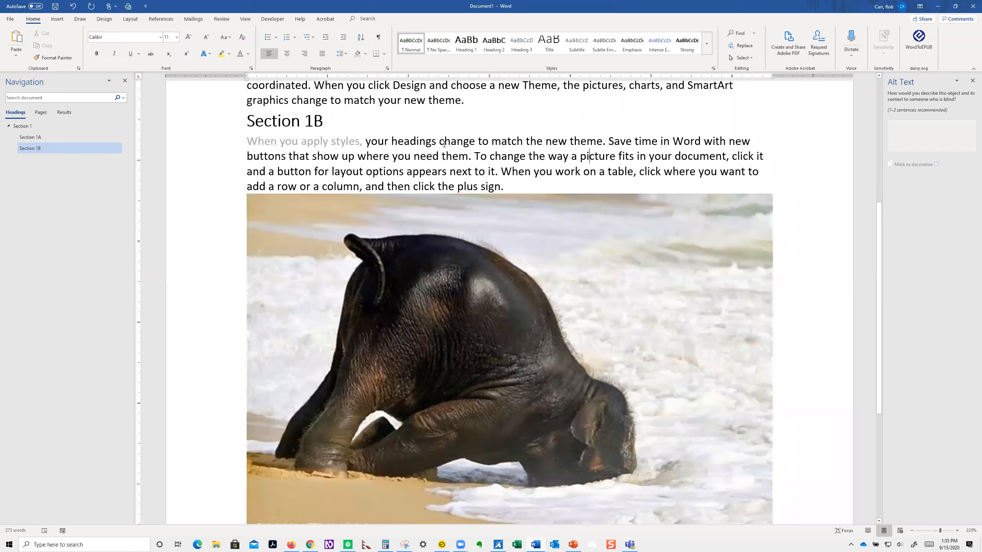
pyautogui.scroll(2, 444, 143)
pyautogui.click(498, 543)
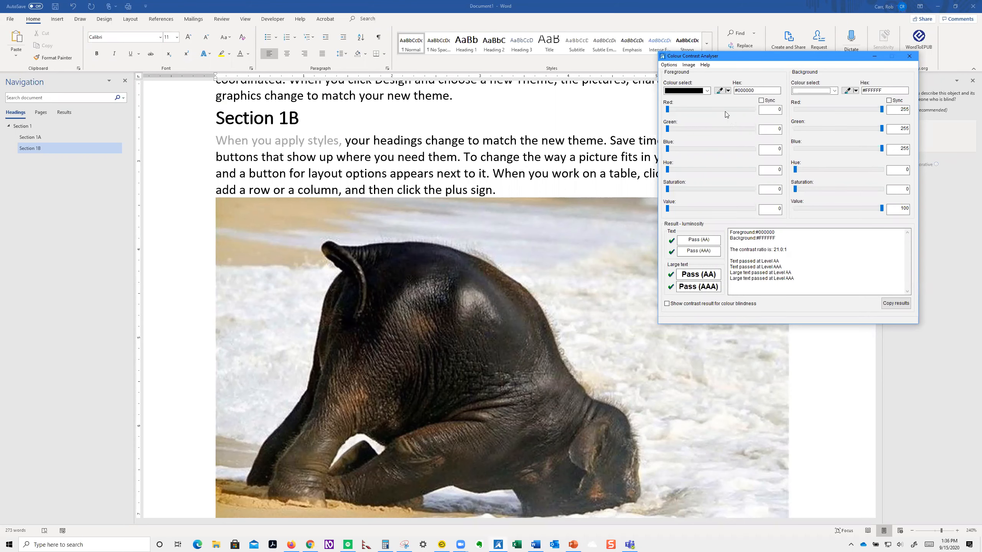
pyautogui.click(720, 91)
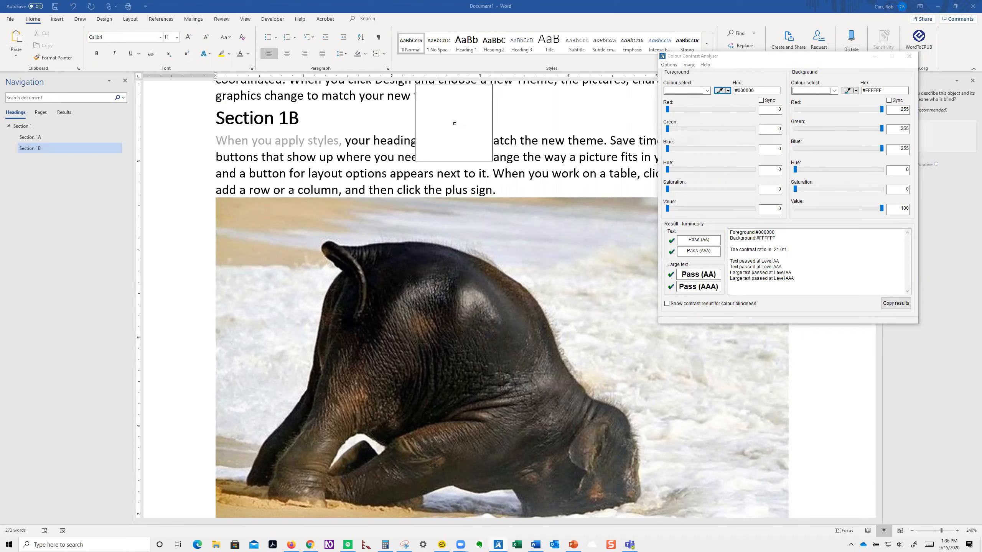
pyautogui.click(326, 139)
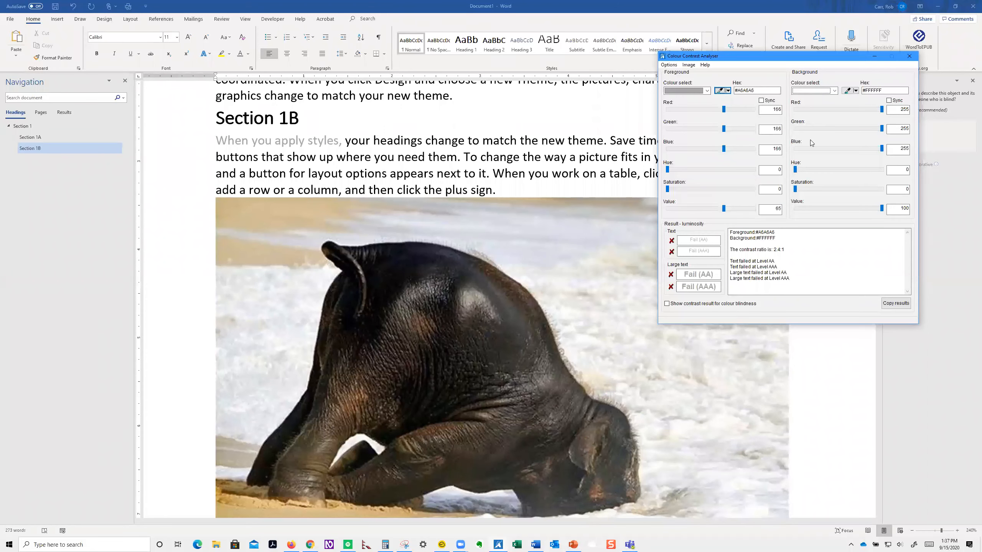
pyautogui.click(910, 58)
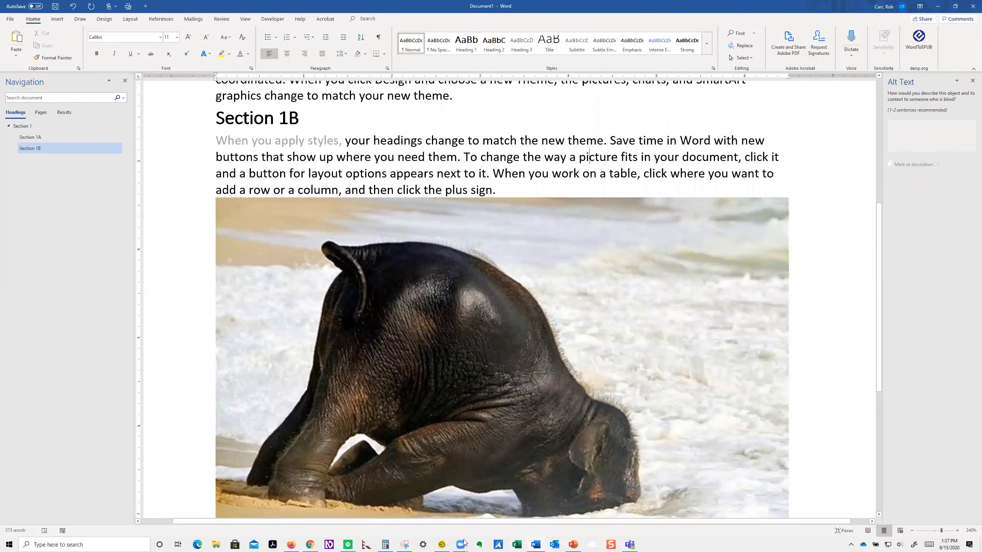
# Step: Switch to the Chrome article and move its window off the Word document's screen
pyautogui.click(310, 544)
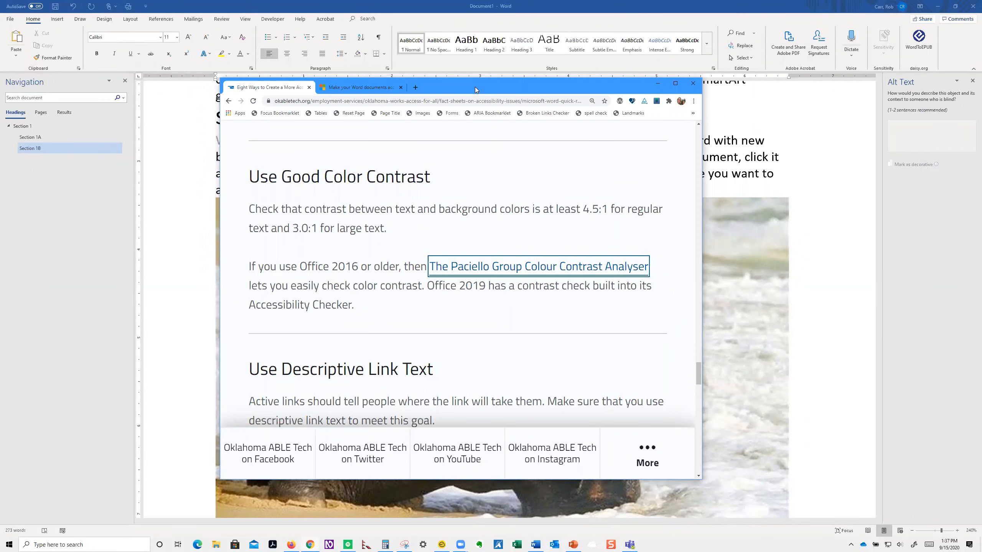
pyautogui.moveTo(475, 86); pyautogui.dragTo(981, 87)
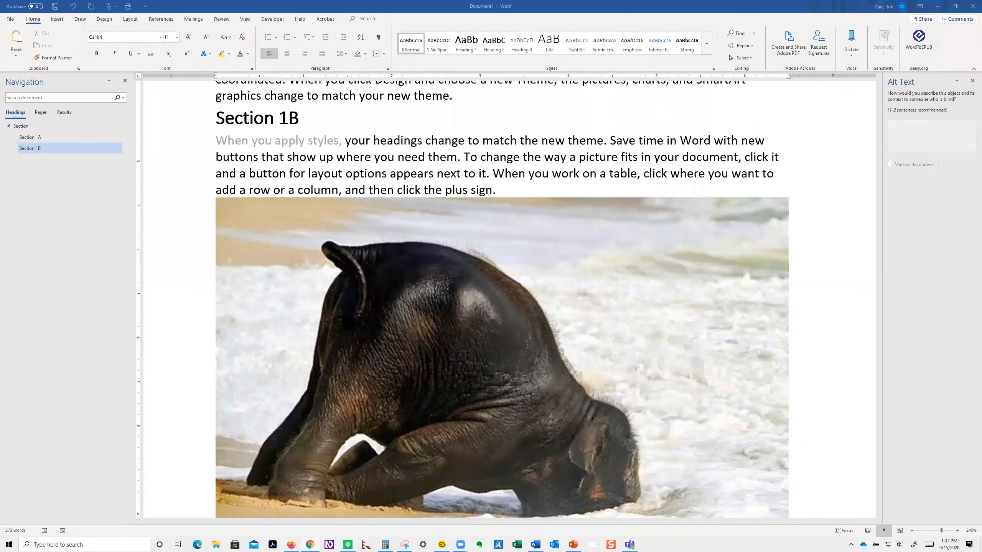
pyautogui.scroll(-5, 551, 347)
pyautogui.click(511, 391)
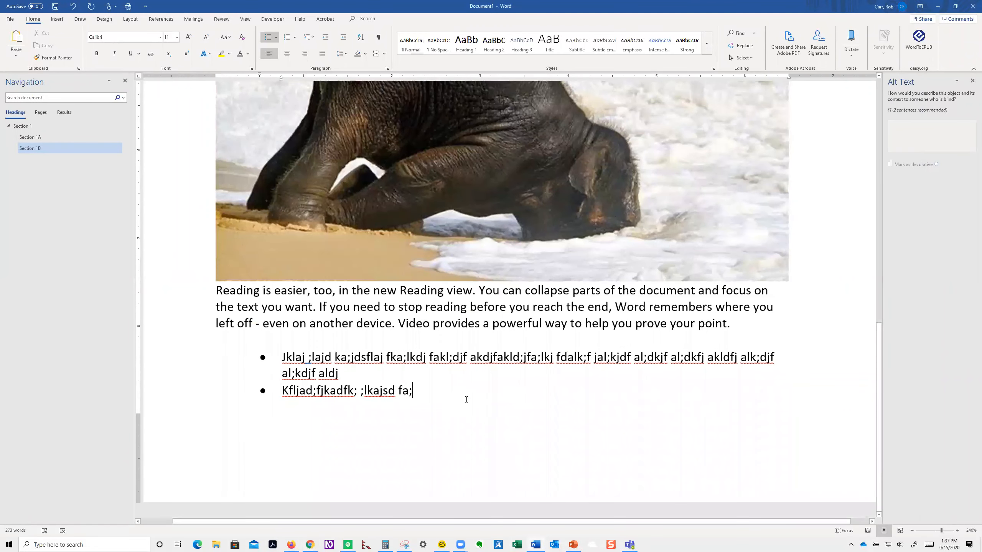
pyautogui.hotkey('ctrl', 'Return')
pyautogui.press('Return')
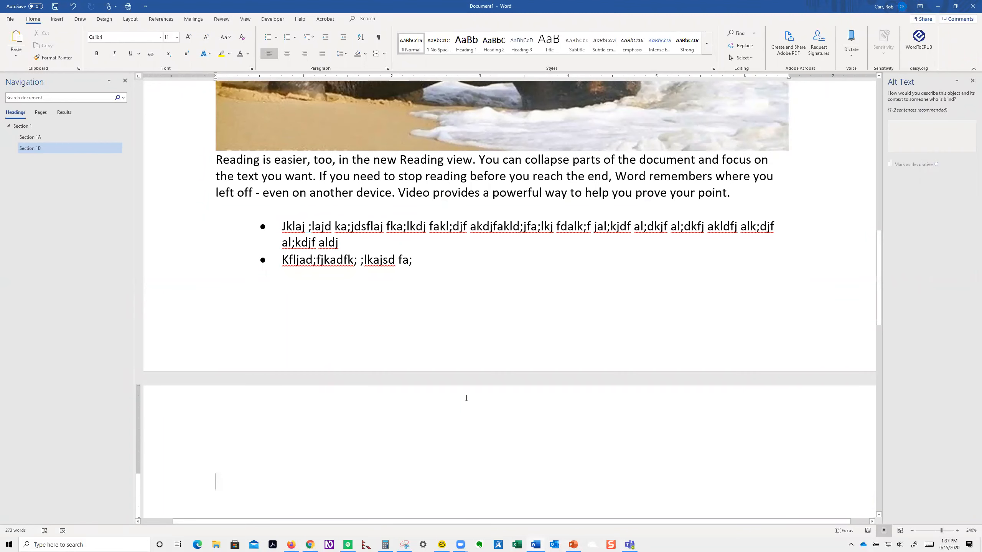
pyautogui.write('www.')
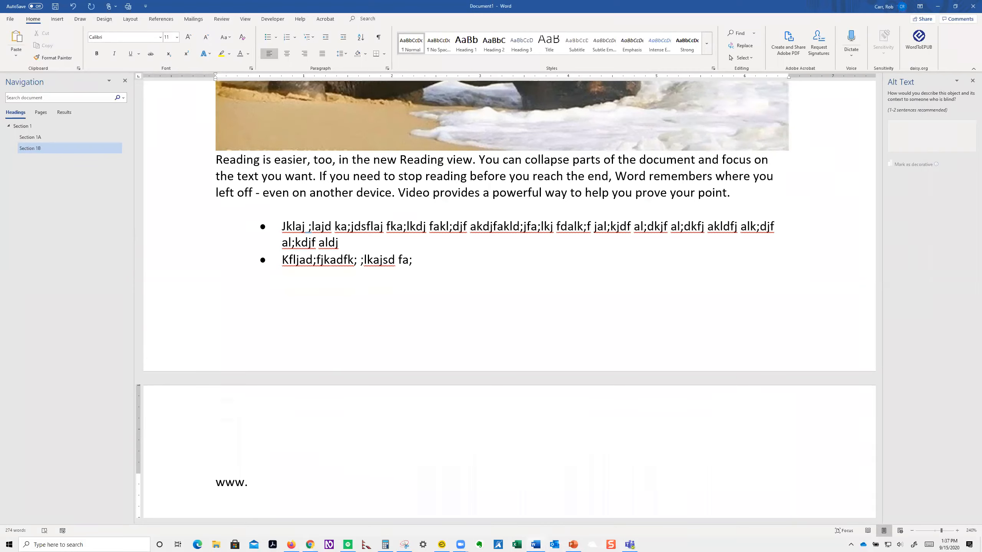
pyautogui.write('okstate.edu')
pyautogui.scroll(-3, 447, 372)
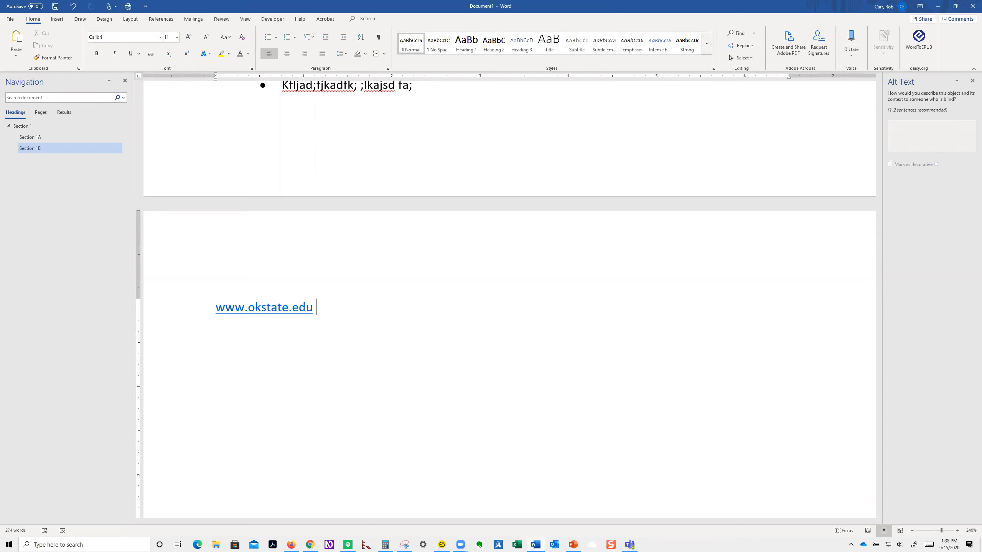
pyautogui.write('Oklahoma State University')
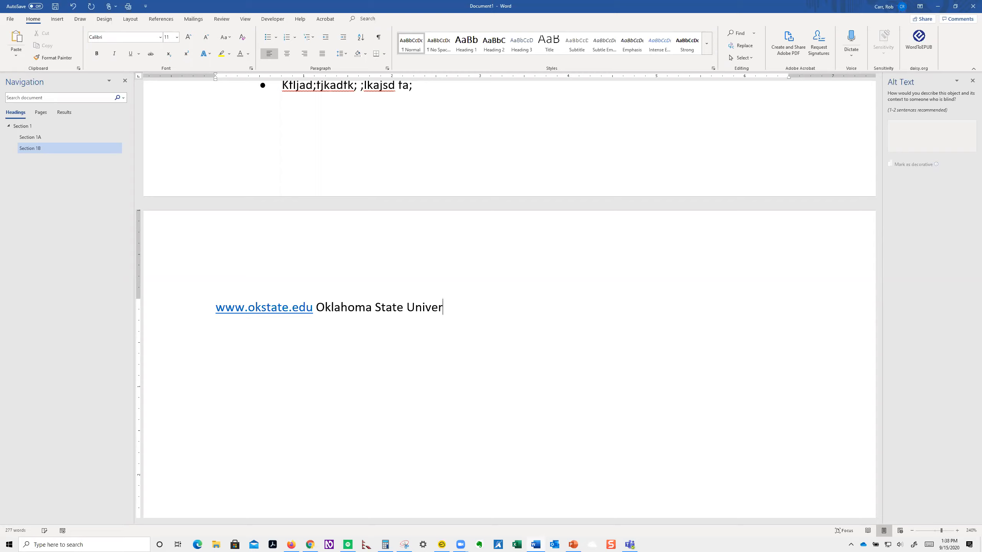
pyautogui.hotkey('ctrl', 'shift', 'Left')
pyautogui.hotkey('ctrl', 'shift', 'Left')
pyautogui.hotkey('ctrl', 'shift', 'Left')
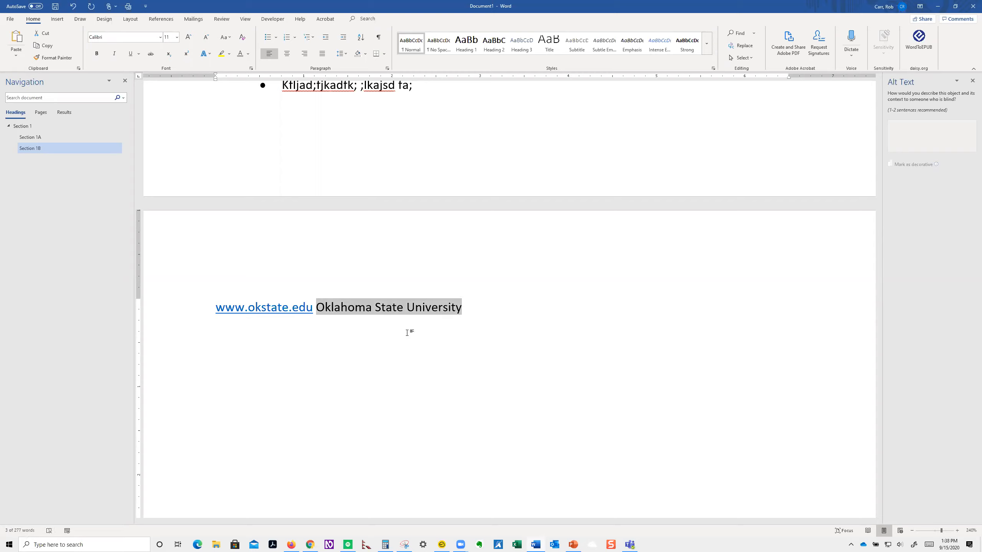
pyautogui.rightClick(389, 312)
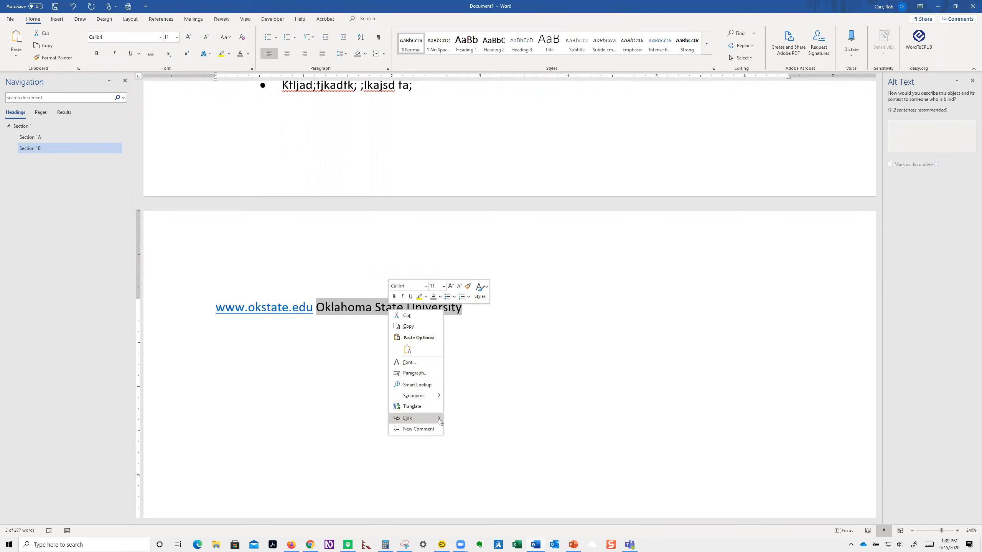
pyautogui.moveTo(438, 419)
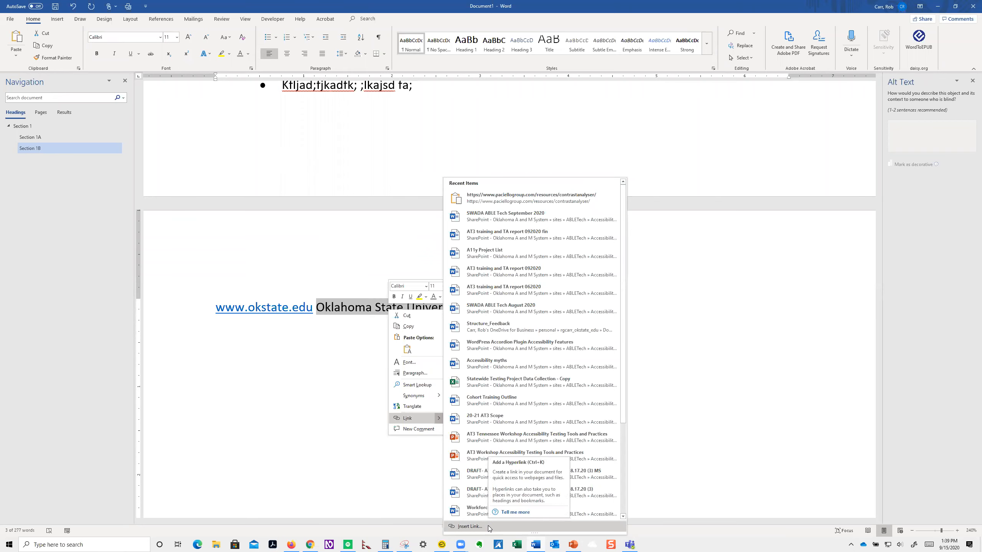
pyautogui.click(470, 527)
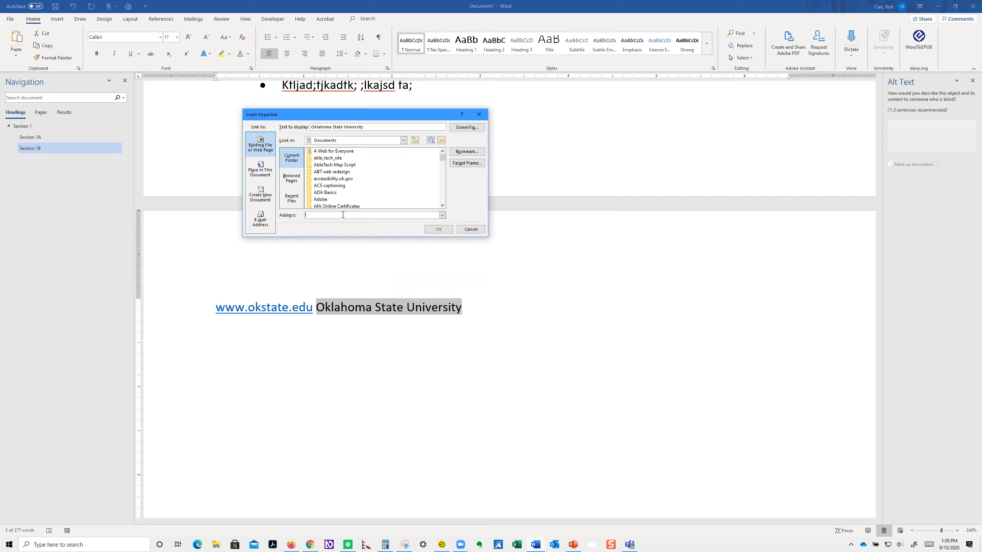
pyautogui.write('http://www.okstate.edu')
pyautogui.click(440, 229)
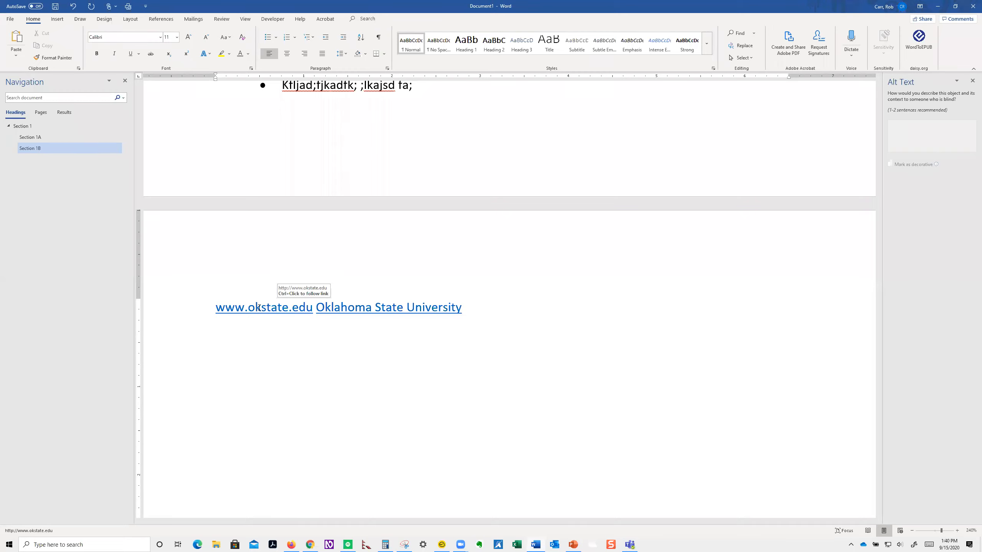
pyautogui.click(313, 308)
pyautogui.hotkey('shift', 'Home')
pyautogui.press('BackSpace')
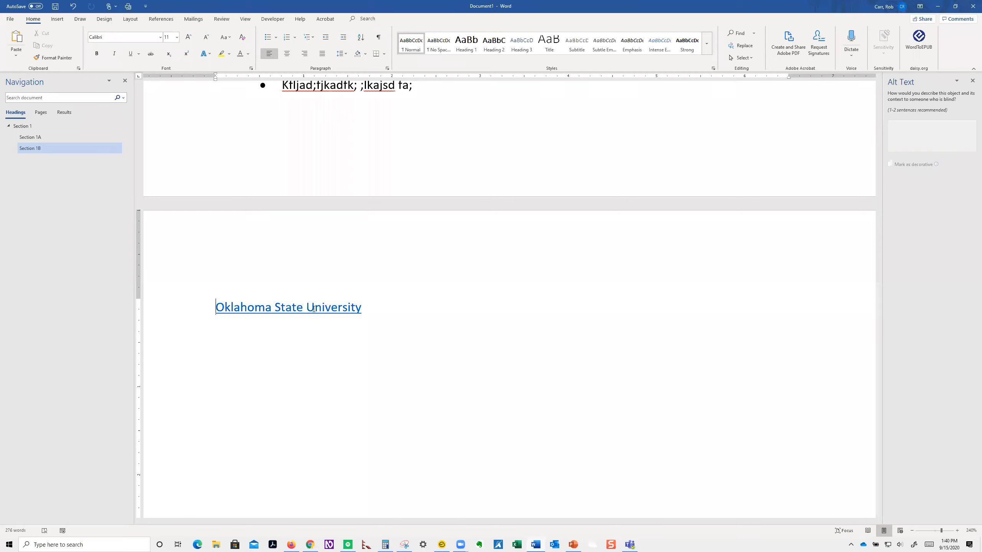
pyautogui.click(408, 309)
pyautogui.write('(www.okstate.edu)')
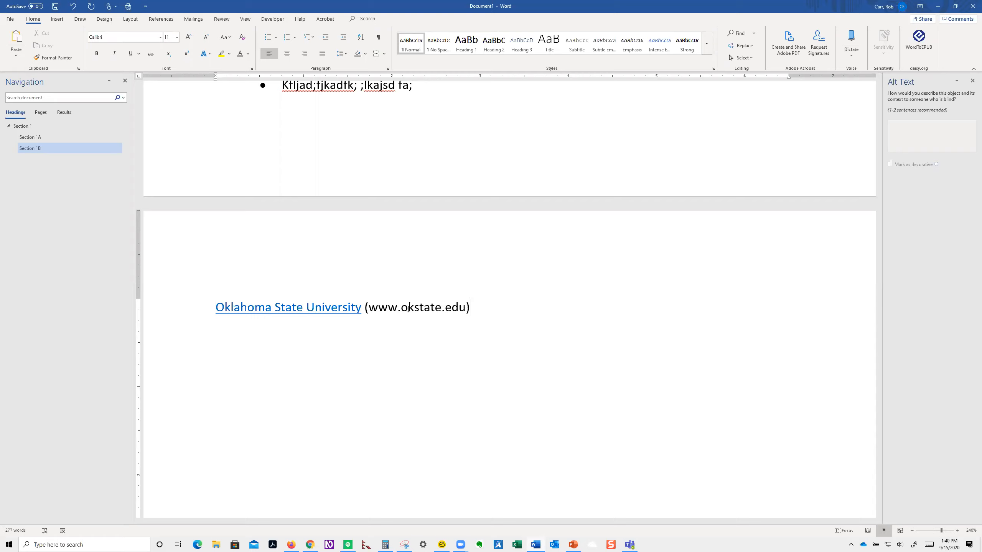
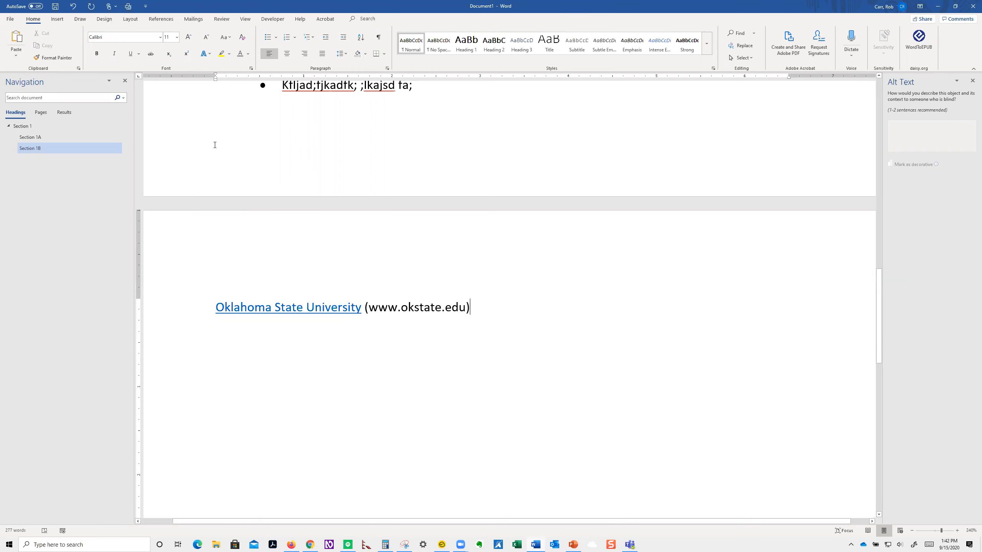
pyautogui.scroll(10, 214, 143)
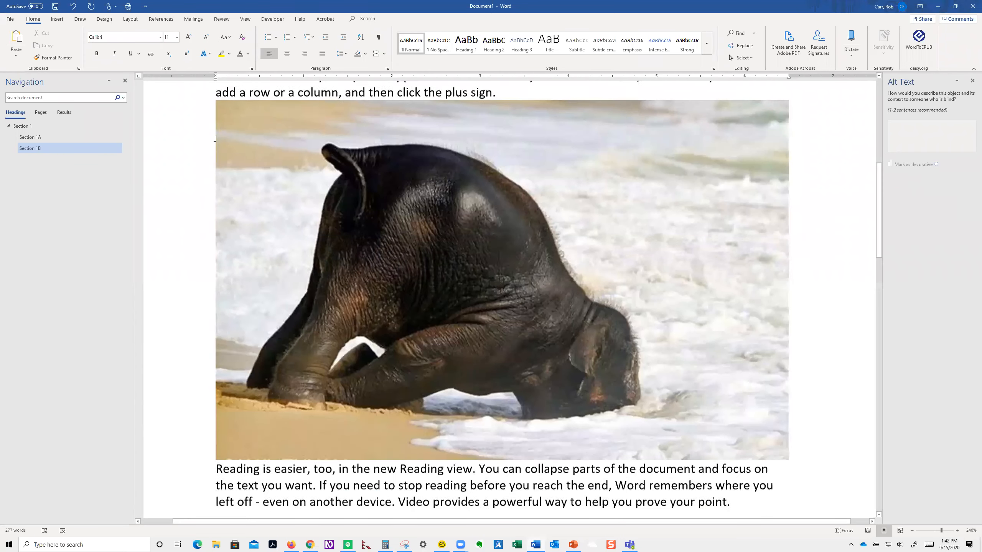
# Step: Clear the alt text of the baby elephant picture in Section 1B
pyautogui.scroll(1, 215, 138)
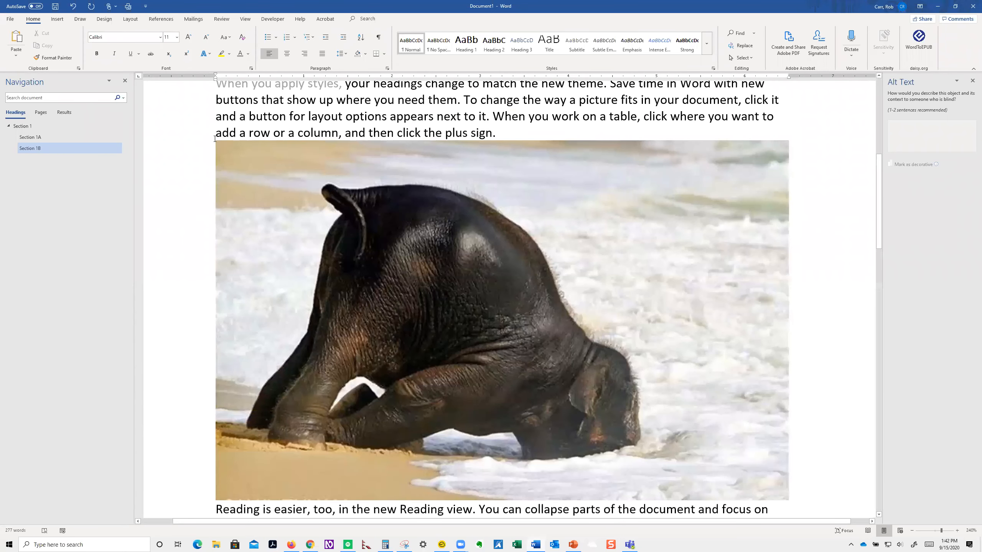
pyautogui.click(451, 236)
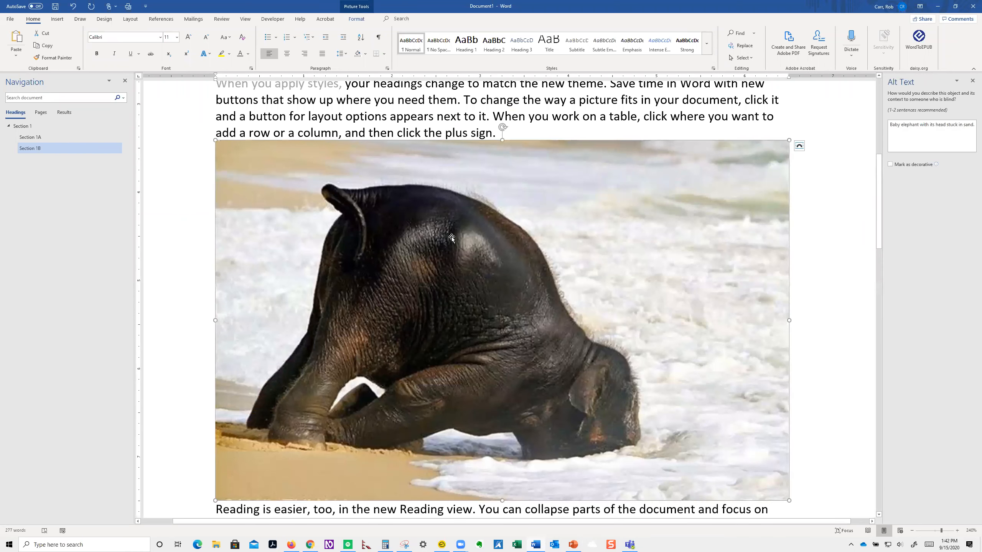
pyautogui.tripleClick(912, 125)
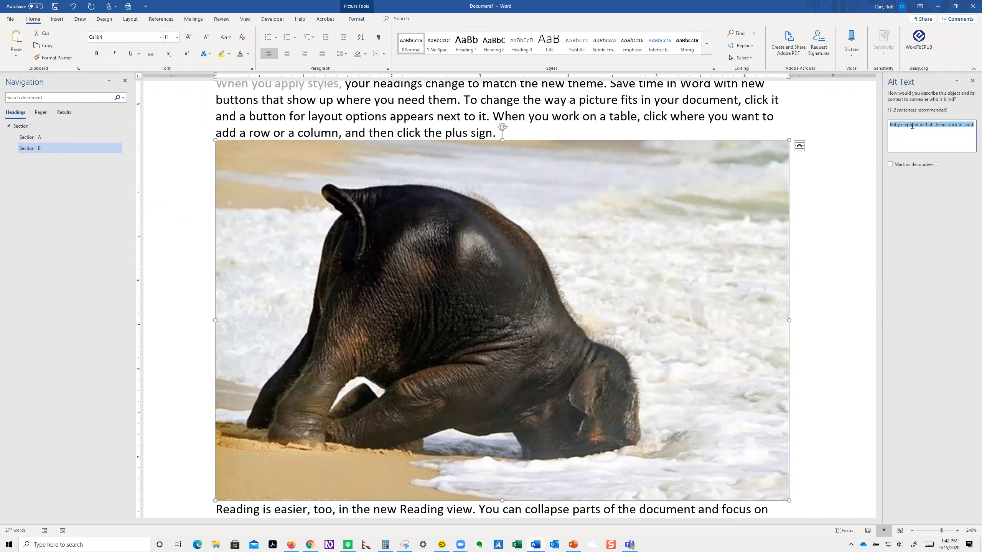
pyautogui.press('Delete')
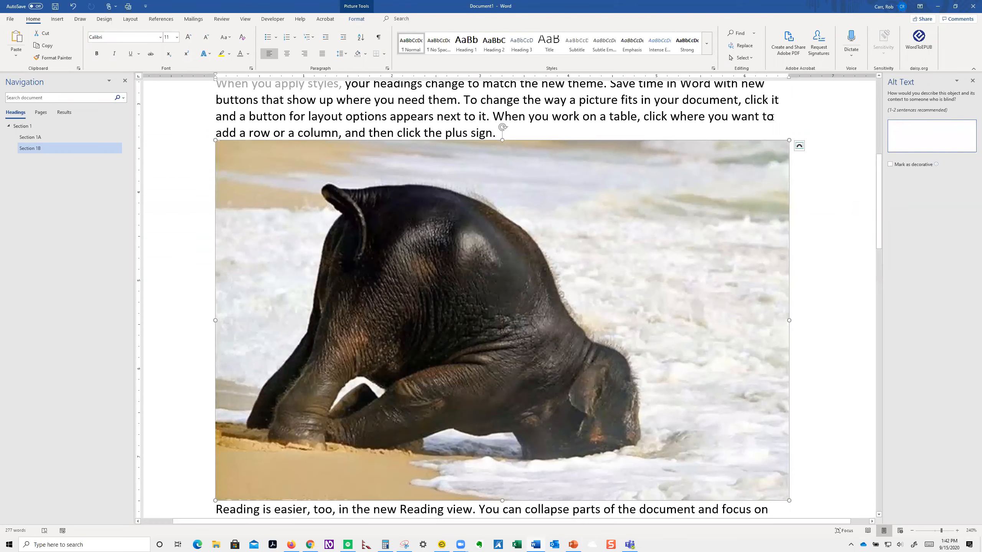
pyautogui.click(774, 117)
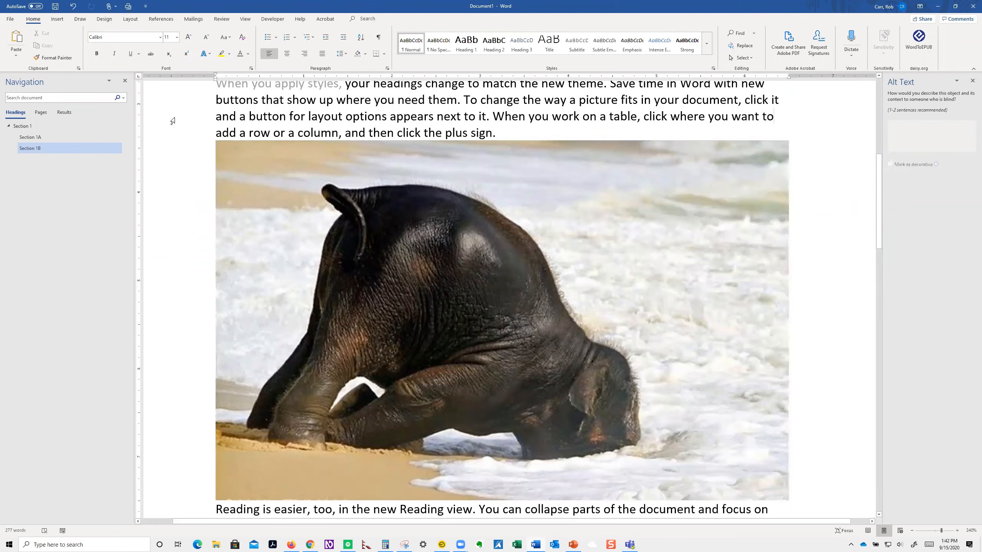
# Step: Run the accessibility check on the document
pyautogui.click(10, 19)
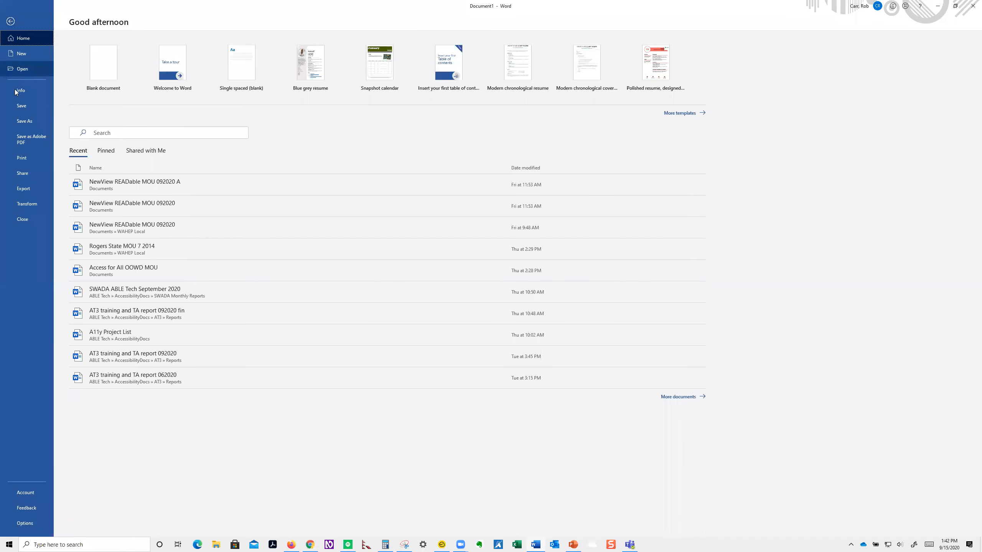
pyautogui.click(16, 91)
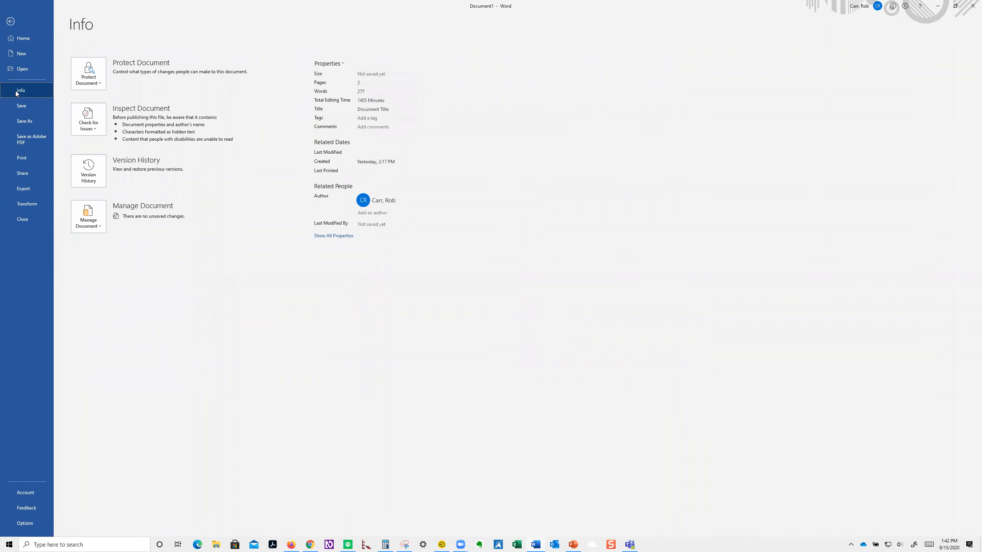
pyautogui.click(97, 129)
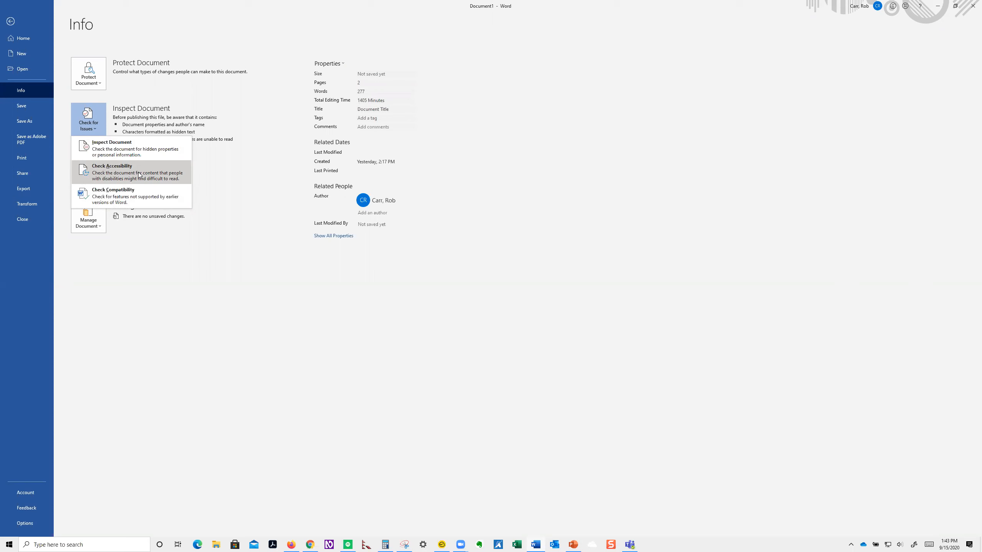
pyautogui.click(116, 173)
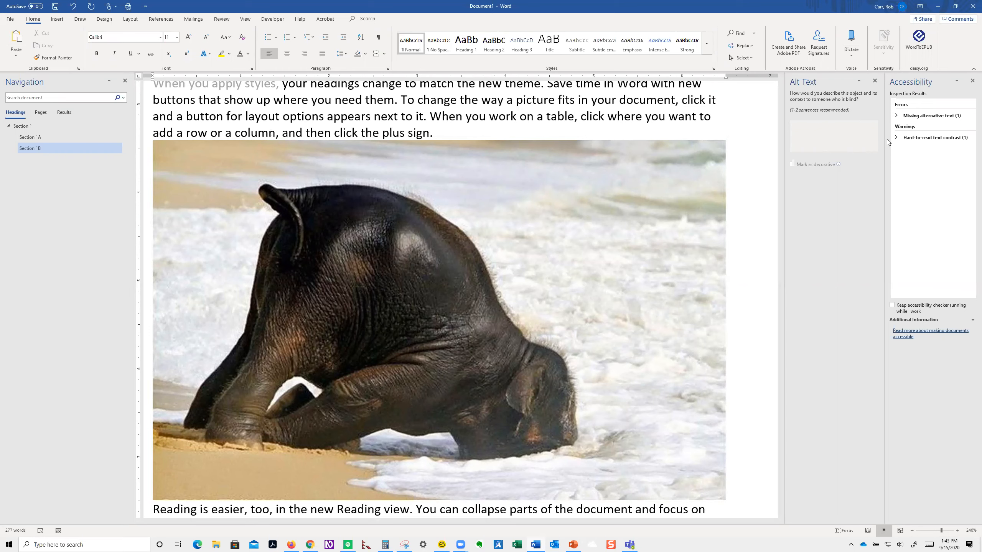
# Step: Select Picture 1 from the missing alternative text error and enter the placeholder alt text "f" for it
pyautogui.click(935, 117)
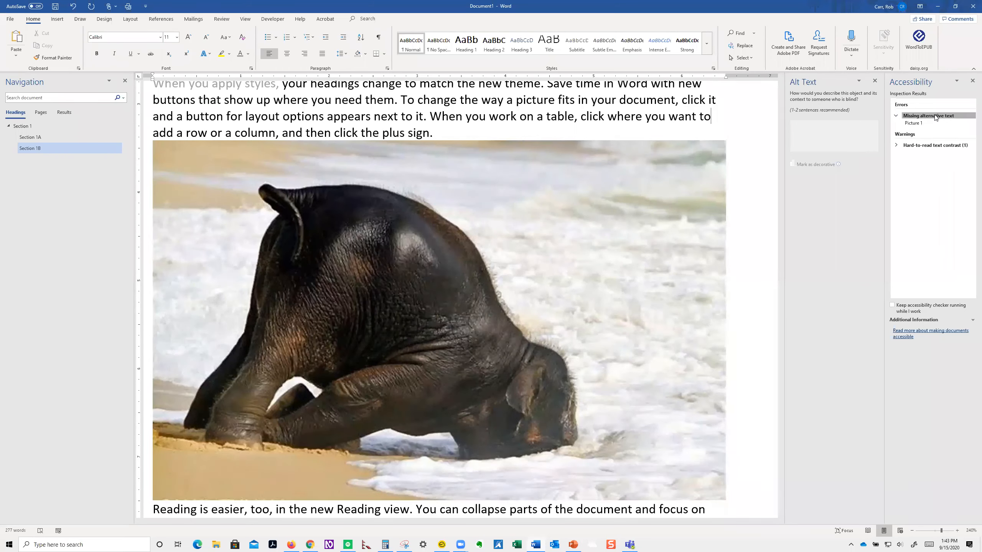
pyautogui.click(912, 118)
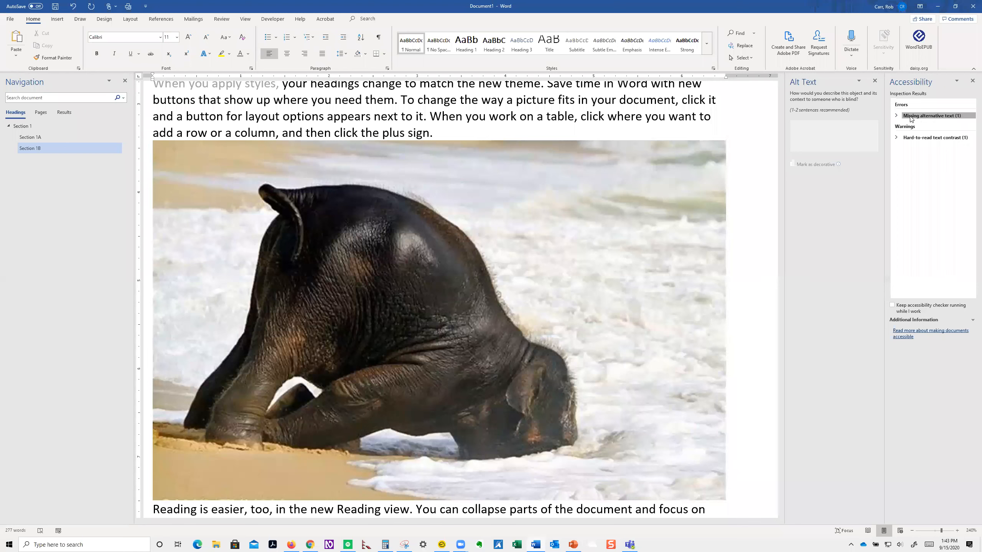
pyautogui.click(911, 118)
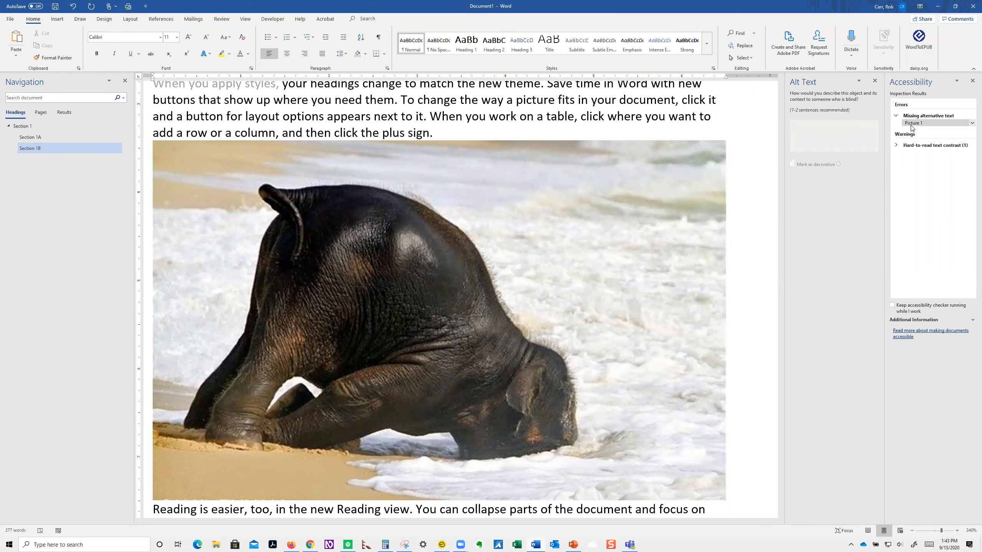
pyautogui.click(911, 124)
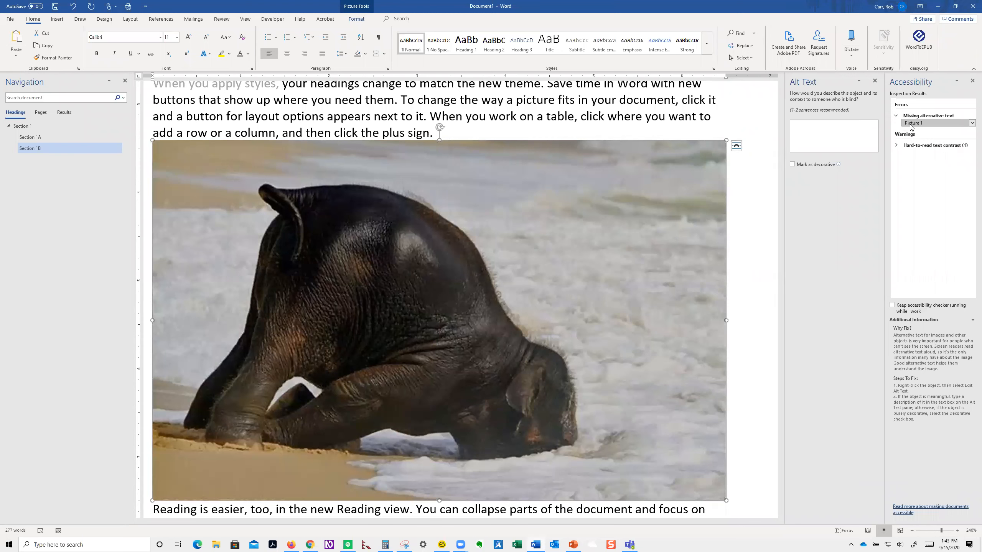
pyautogui.click(824, 145)
pyautogui.write('t')
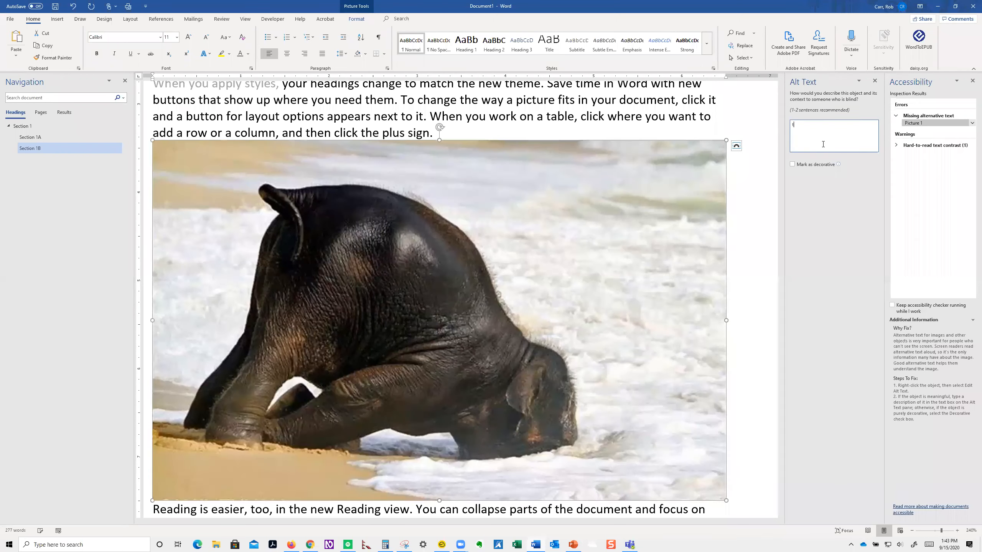
pyautogui.press('BackSpace')
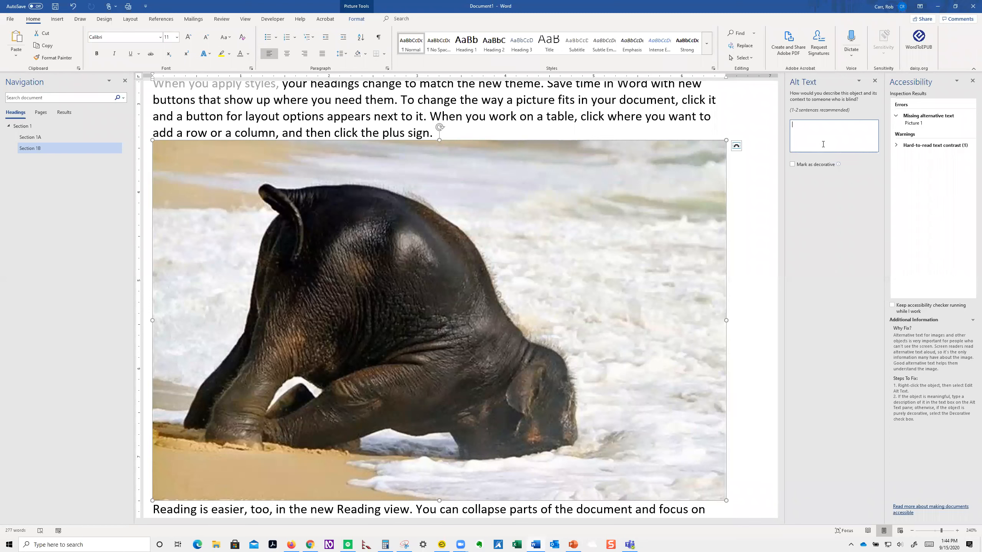
pyautogui.write('f')
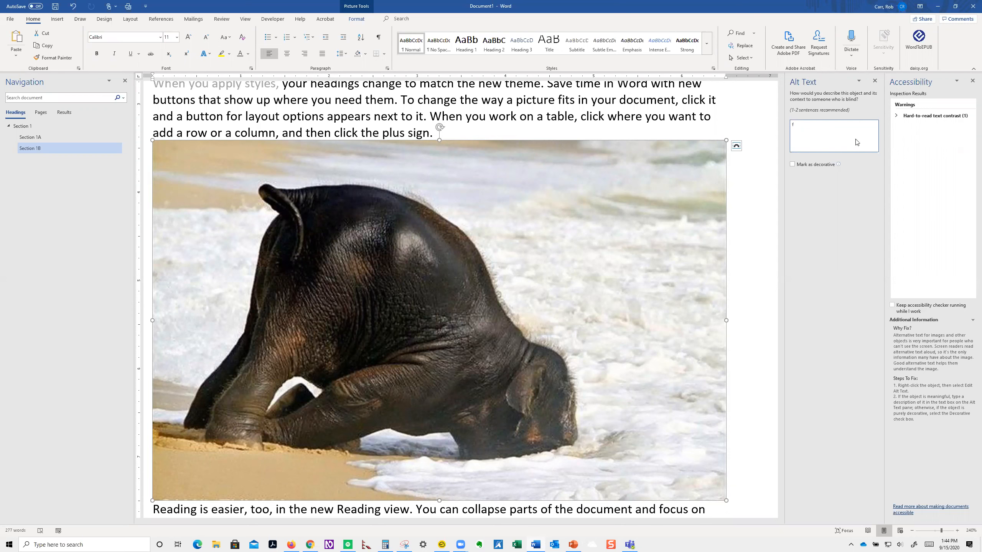
# Step: Go to the phrase flagged under the hard-to-read text contrast warning
pyautogui.click(949, 116)
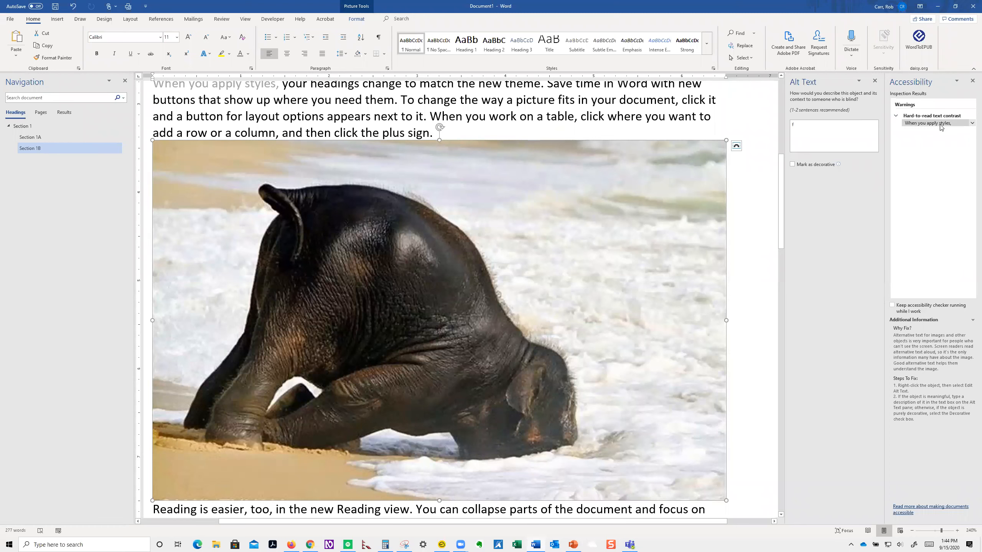
pyautogui.click(942, 125)
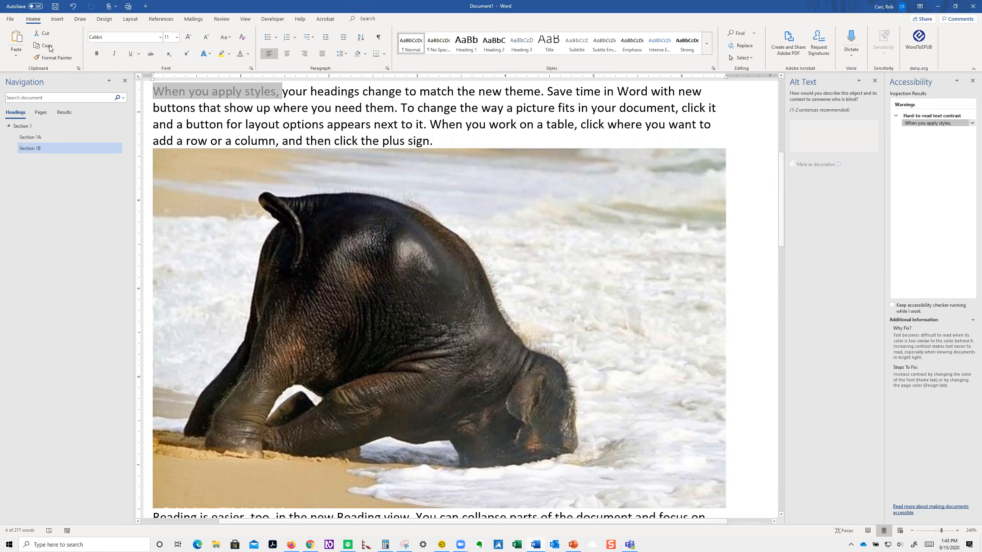
# Step: Start saving a copy to the local Documents folder and examine the available file formats, keeping Word Document (*.docx)
pyautogui.click(10, 19)
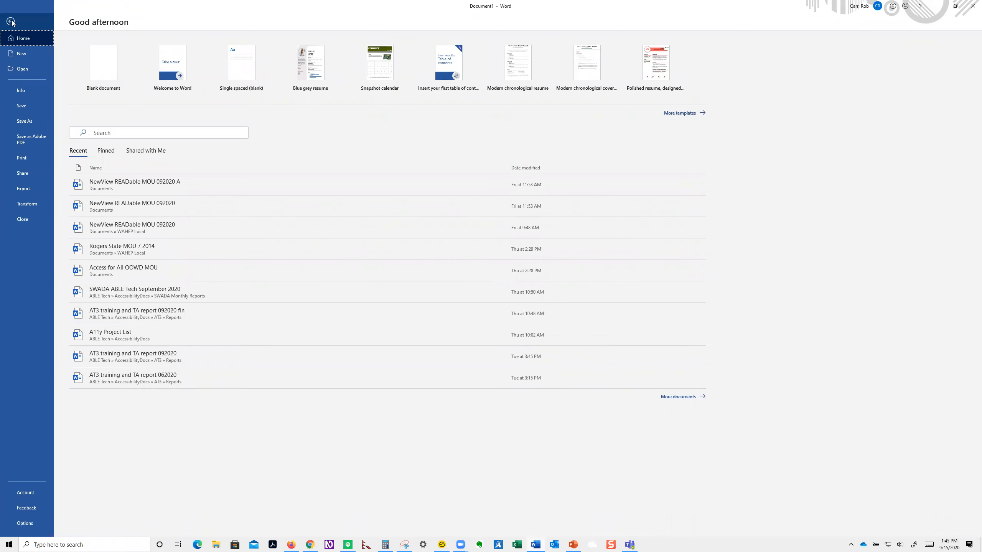
pyautogui.click(34, 121)
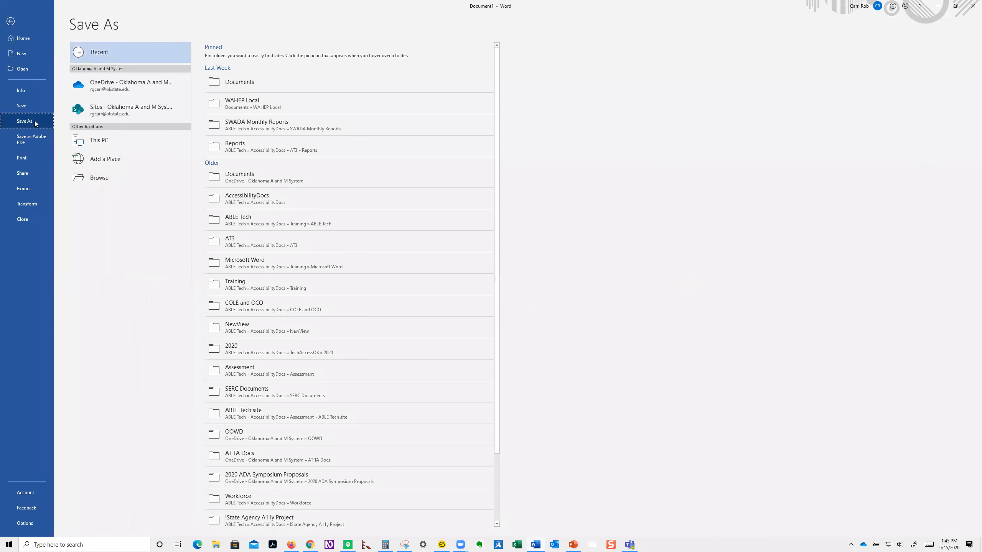
pyautogui.click(242, 76)
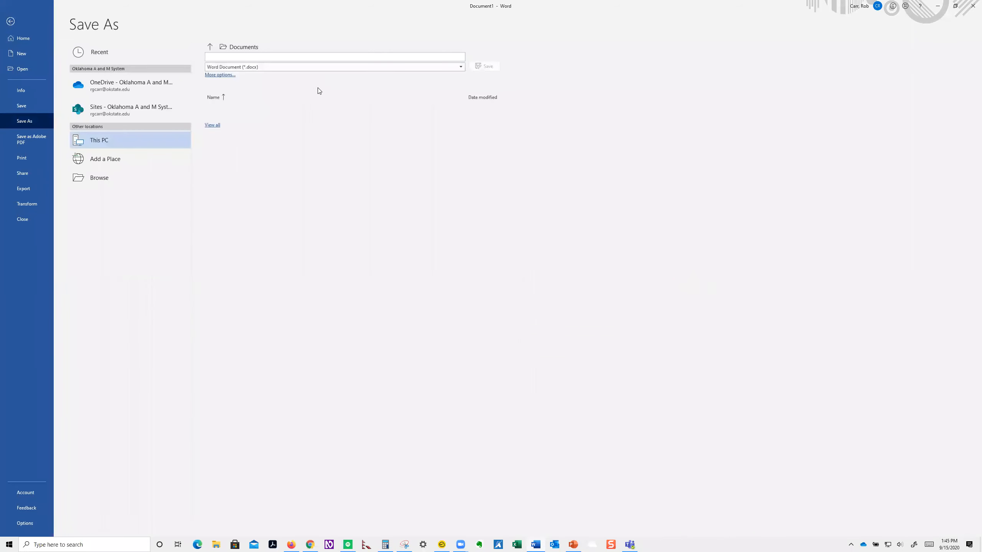
pyautogui.click(462, 66)
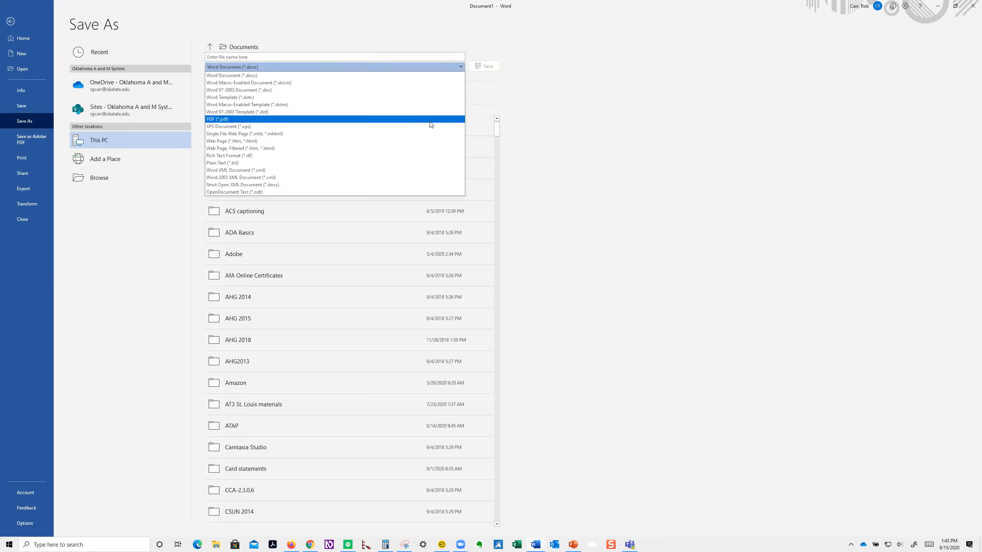
pyautogui.press('Escape')
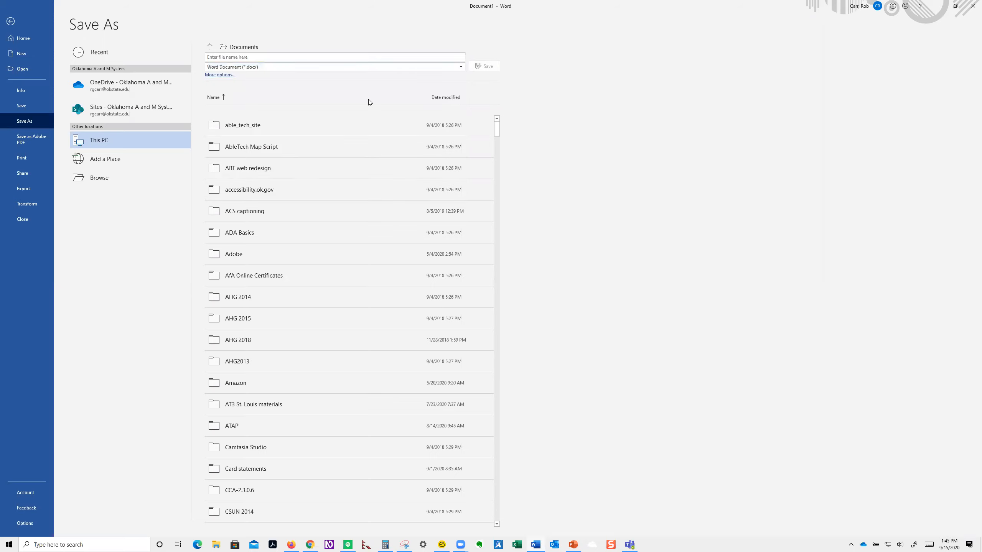